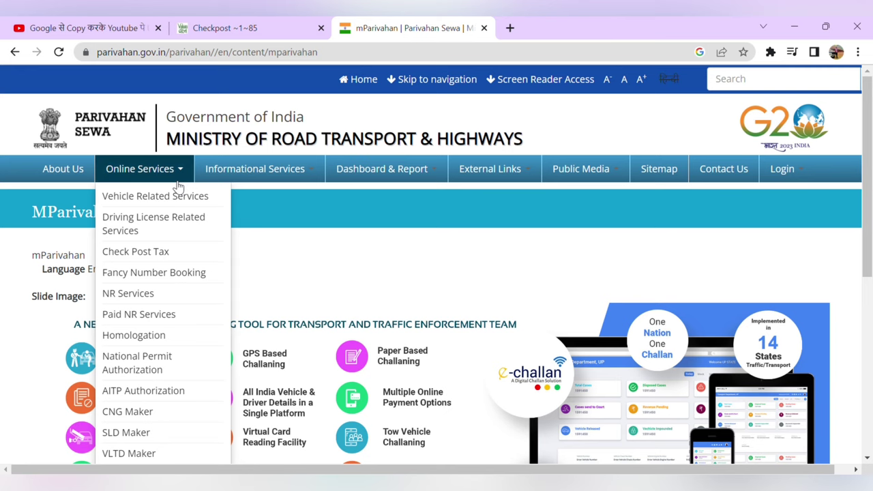
Step: Open Vehicle Related Services and choose Karnataka from the state list
left_click(168, 202)
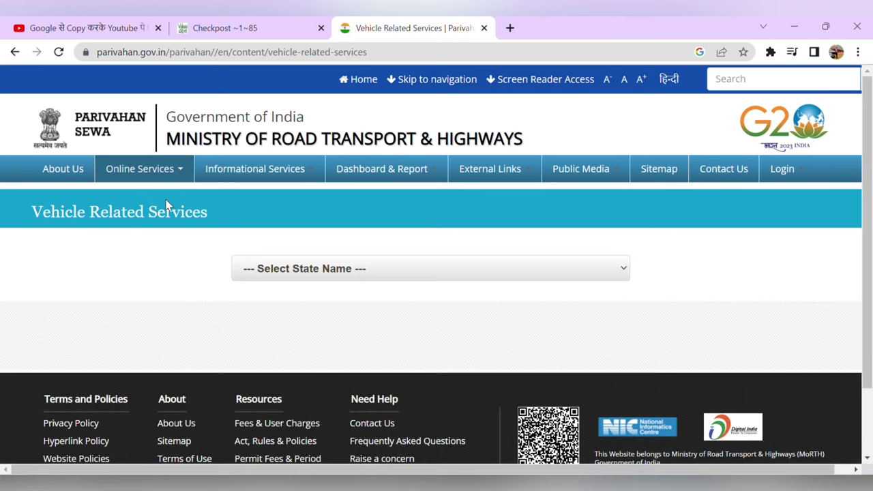
left_click(346, 284)
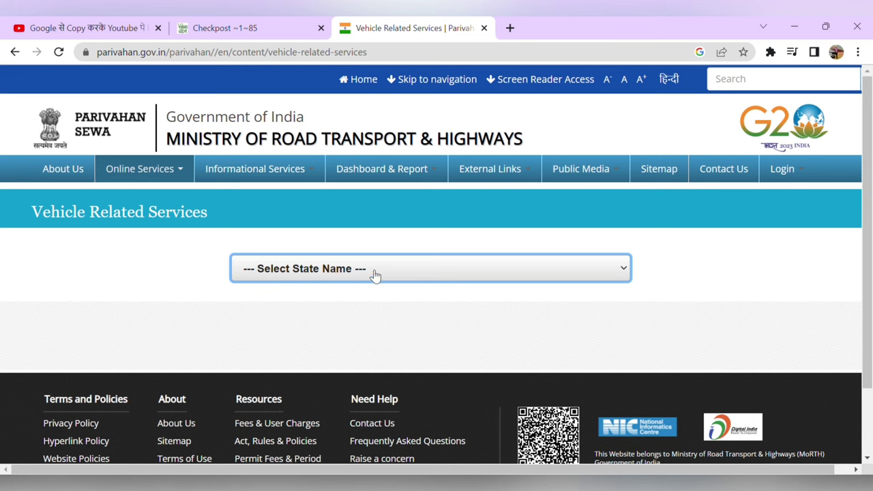
left_click(345, 231)
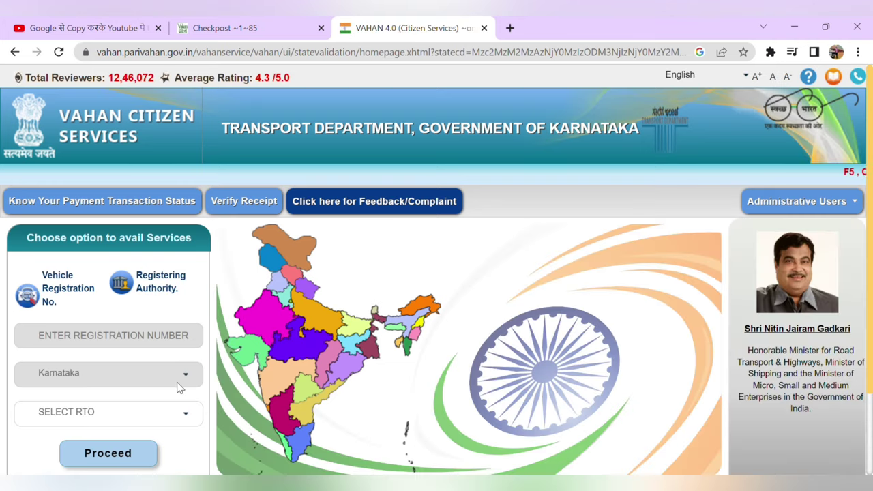
Step: Search 'man' in the RTO list, select Mangalore RTO (KA19) and proceed
scroll(180, 384, "down", 2)
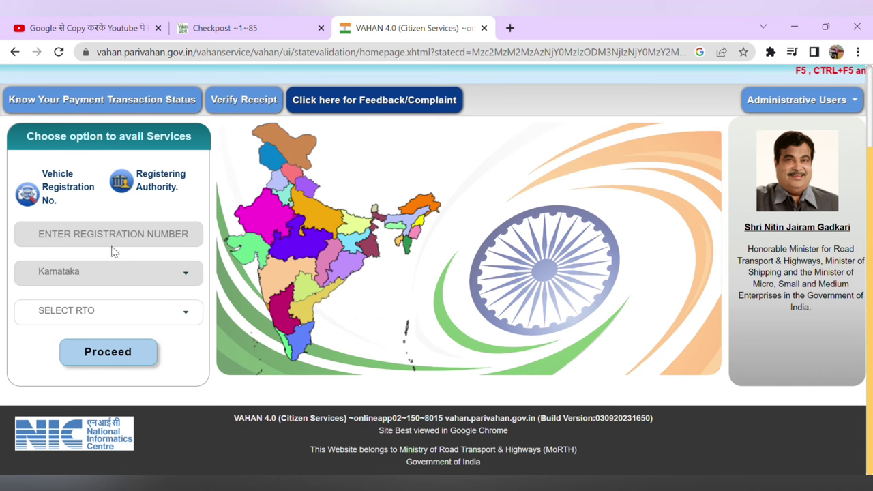
left_click(179, 310)
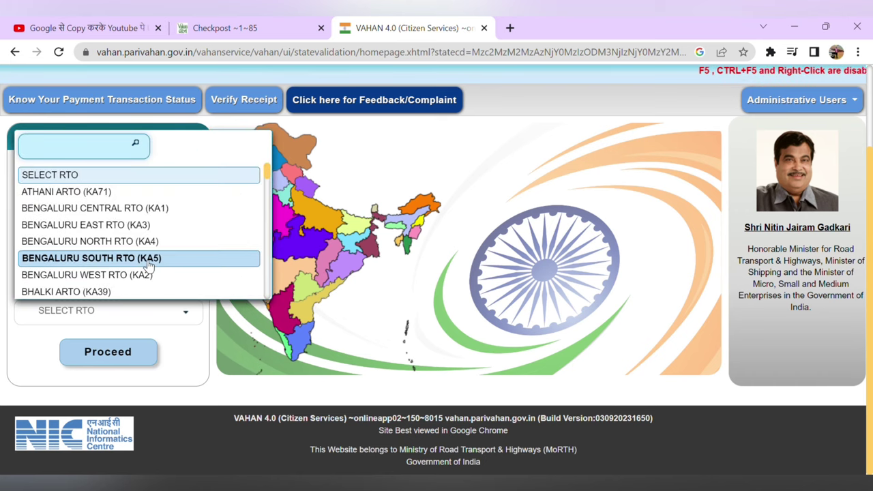
type("man")
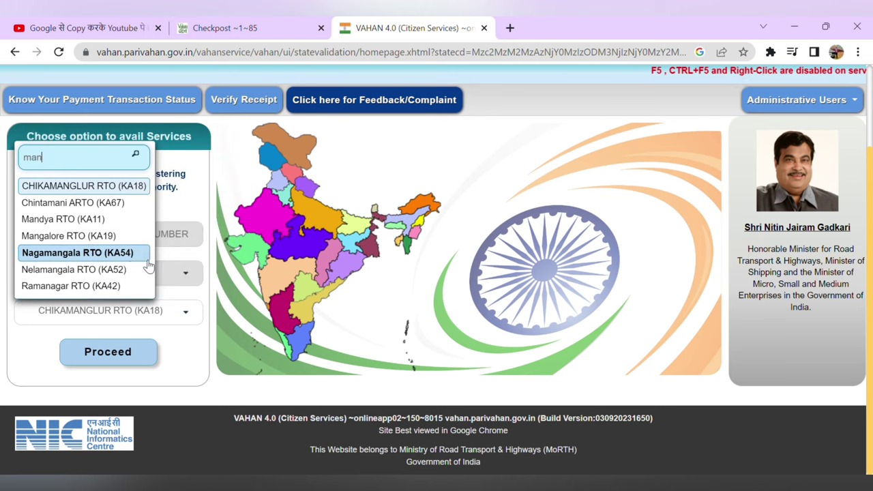
left_click(86, 237)
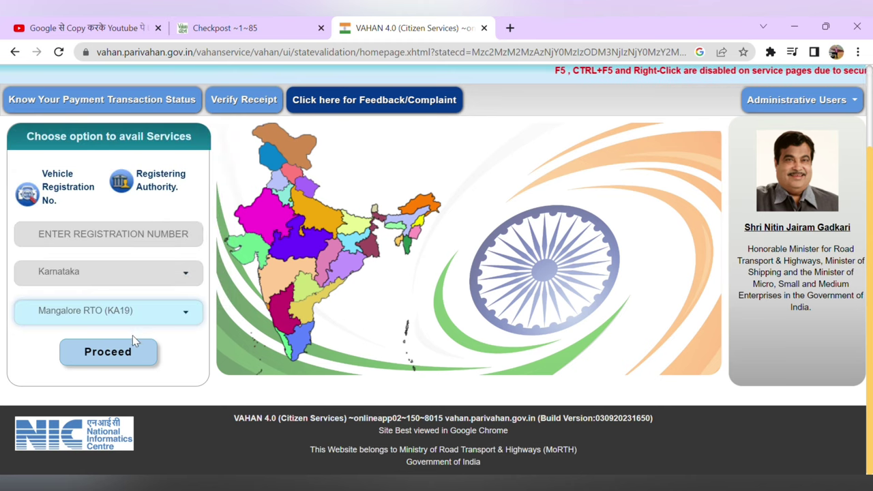
left_click(120, 362)
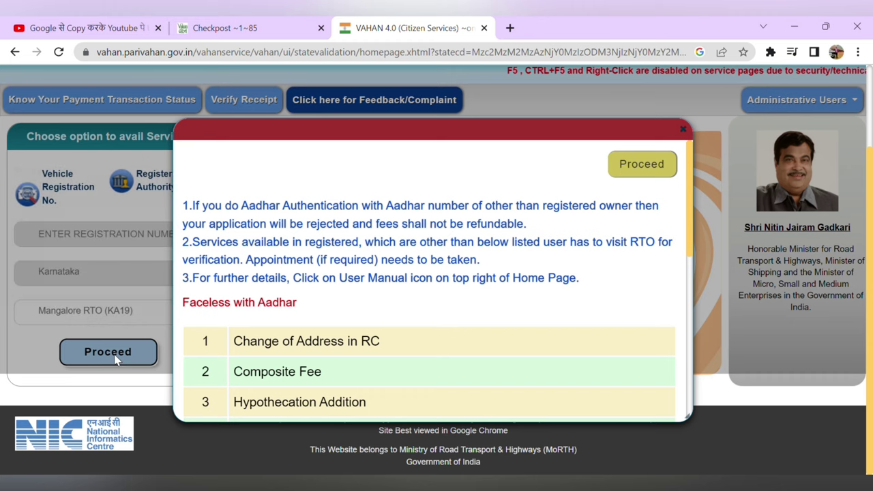
Step: Accept the Aadhar notice and scroll through the Mangalore RTO online services list
left_click(641, 176)
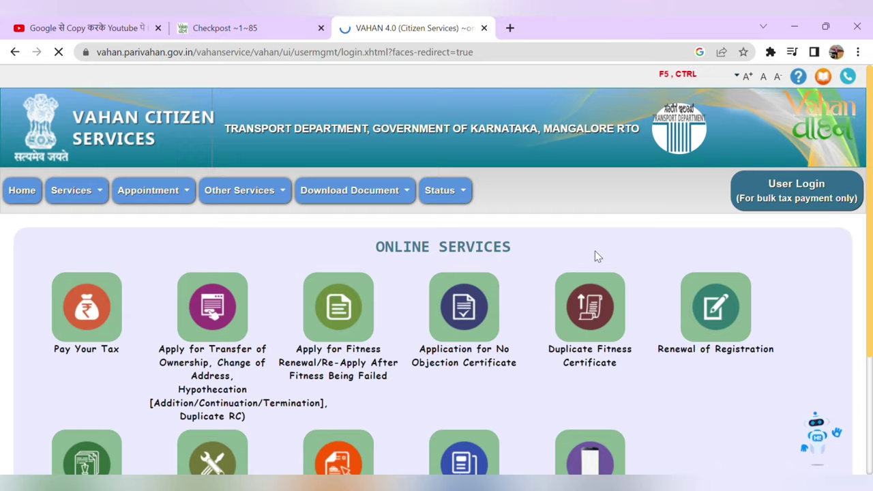
scroll(595, 251, "down", 1)
scroll(595, 253, "down", 1)
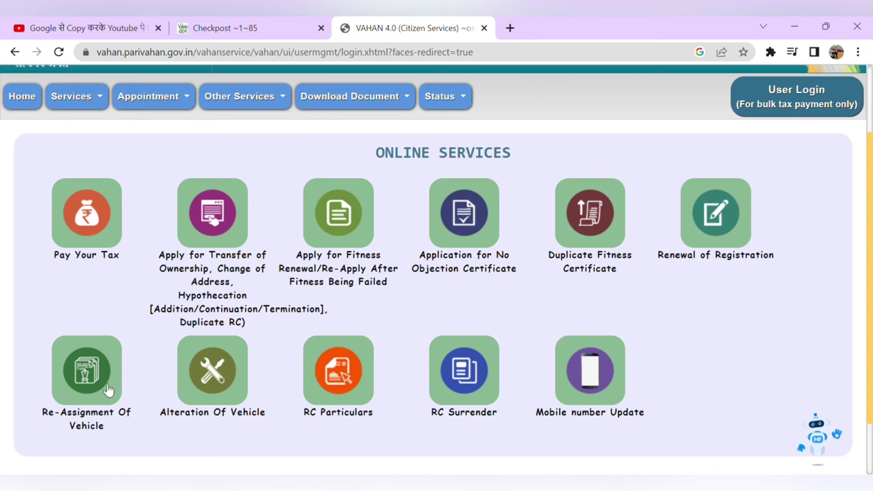
Step: Start Pay Your Tax and verify the vehicle's registration number and last five chassis characters
left_click(87, 219)
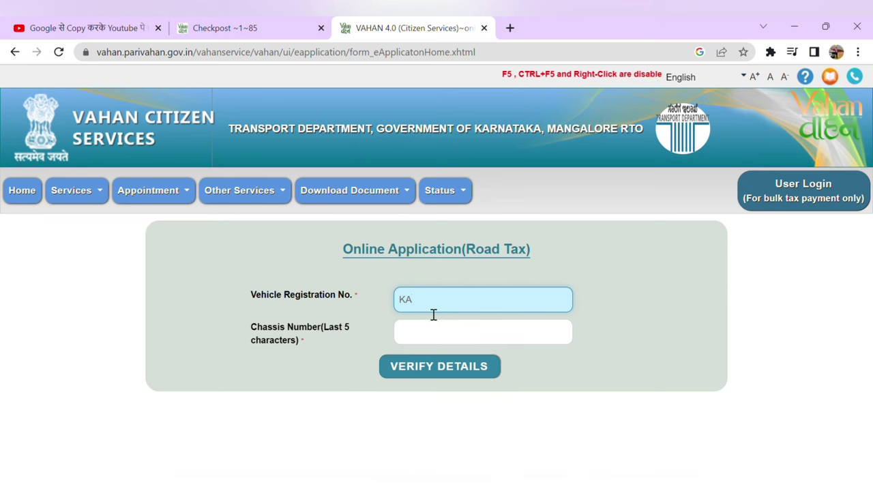
type("F7")
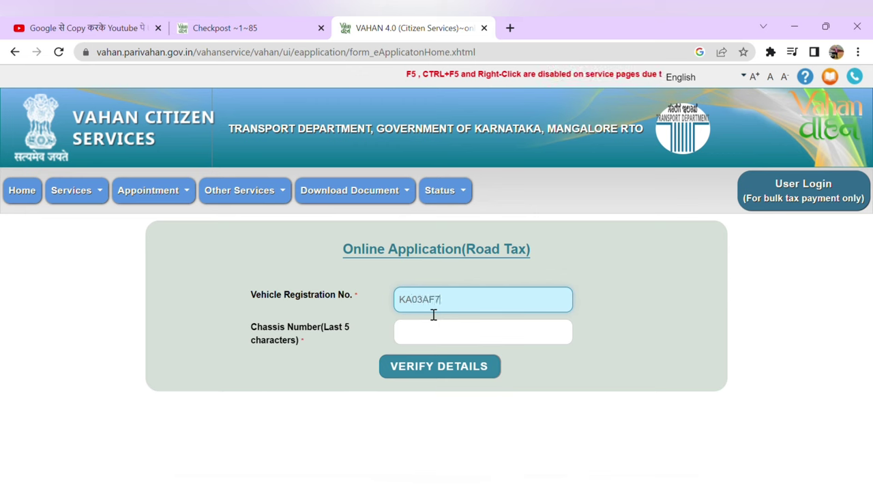
type("338")
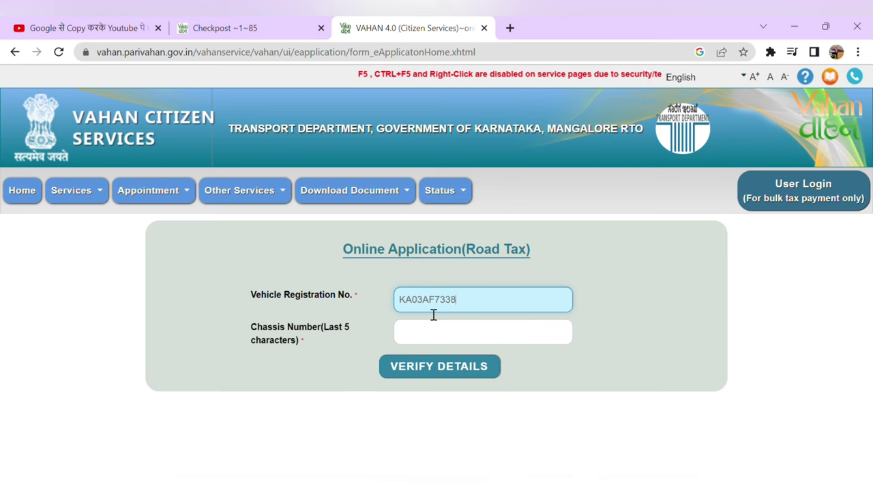
left_click(443, 337)
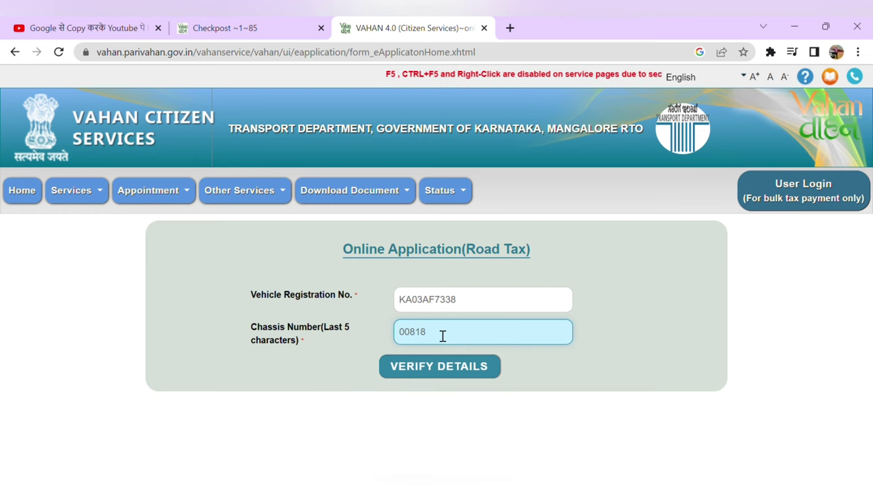
left_click(439, 375)
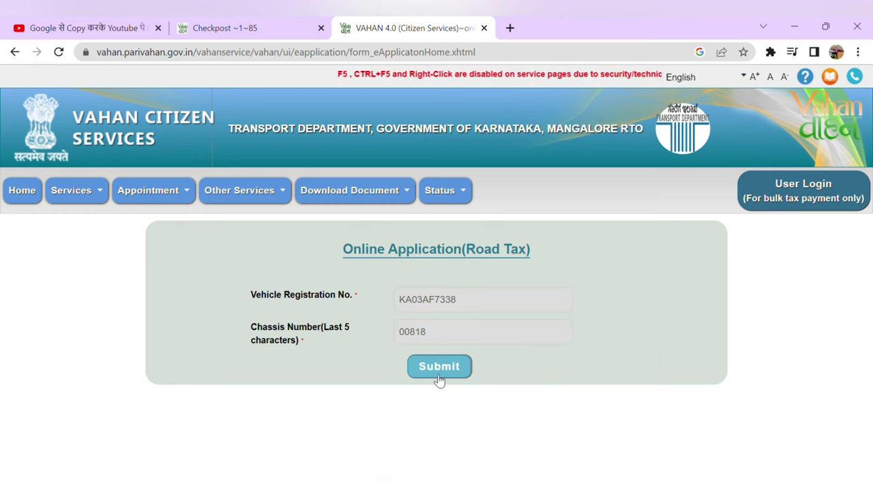
Step: Submit the vehicle details and pick QUARTERLY tax mode, giving Rs 3747.0 for 01-03-2023 to 31-05-2023
left_click(440, 368)
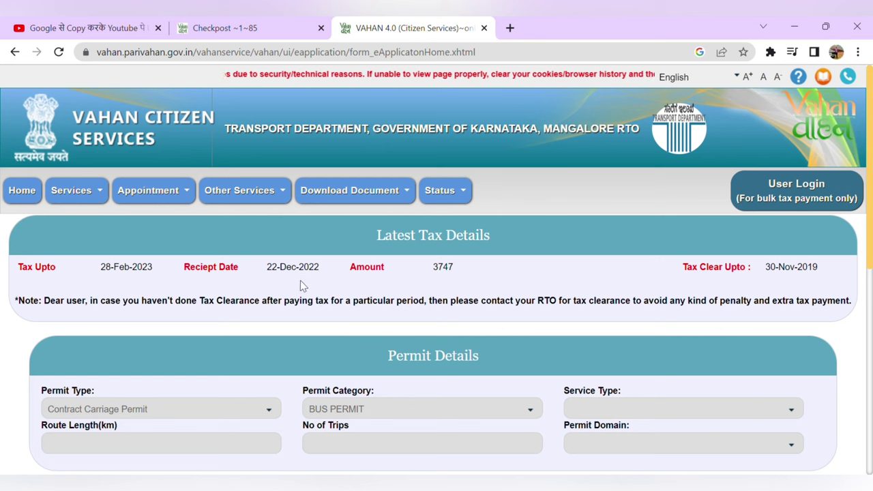
scroll(328, 344, "down", 2)
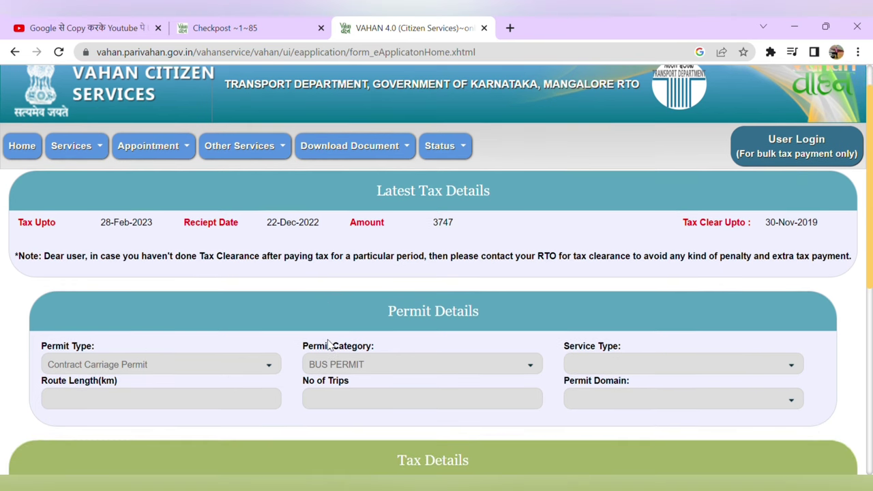
scroll(327, 345, "down", 1)
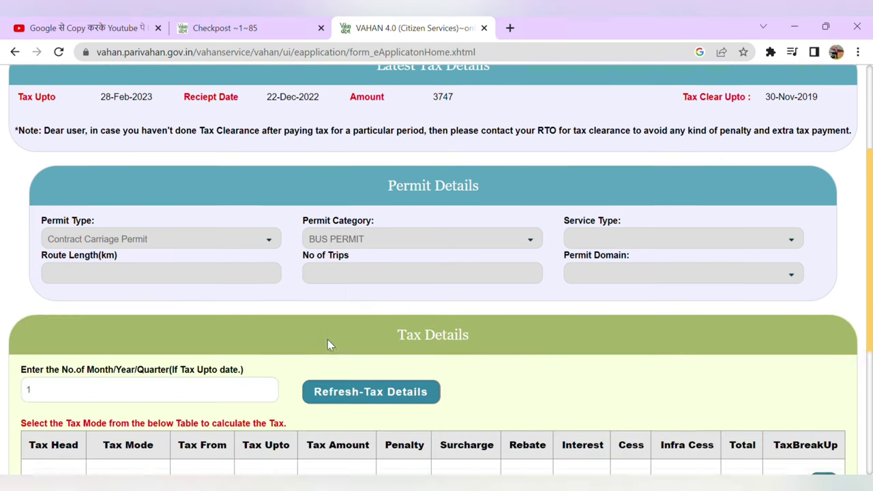
scroll(328, 345, "down", 1)
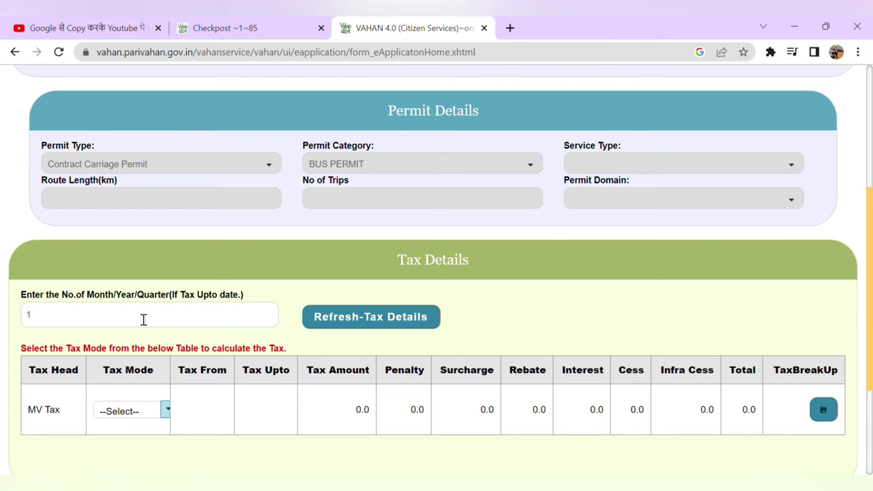
left_click(143, 319)
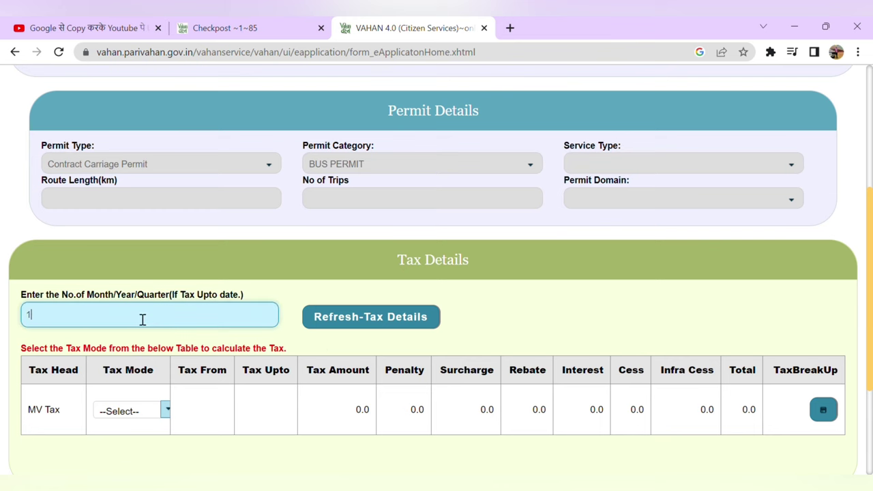
left_click(165, 410)
scroll(161, 416, "down", 1)
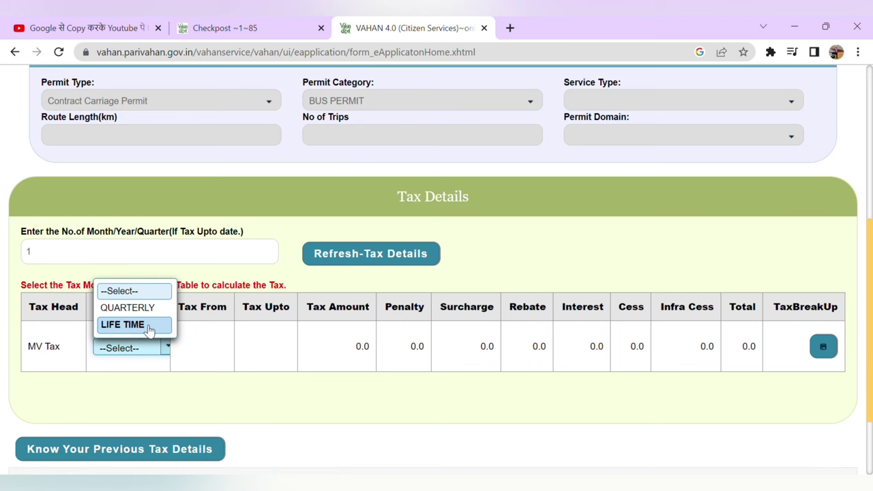
left_click(132, 307)
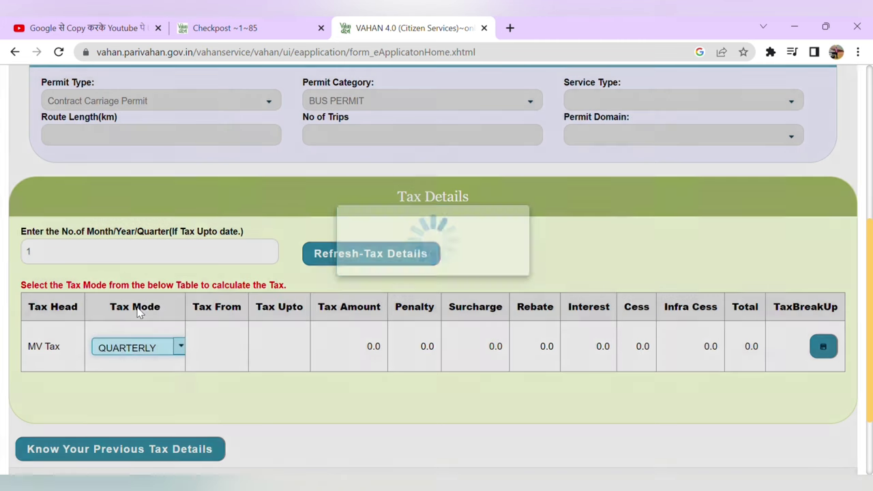
scroll(463, 393, "down", 3)
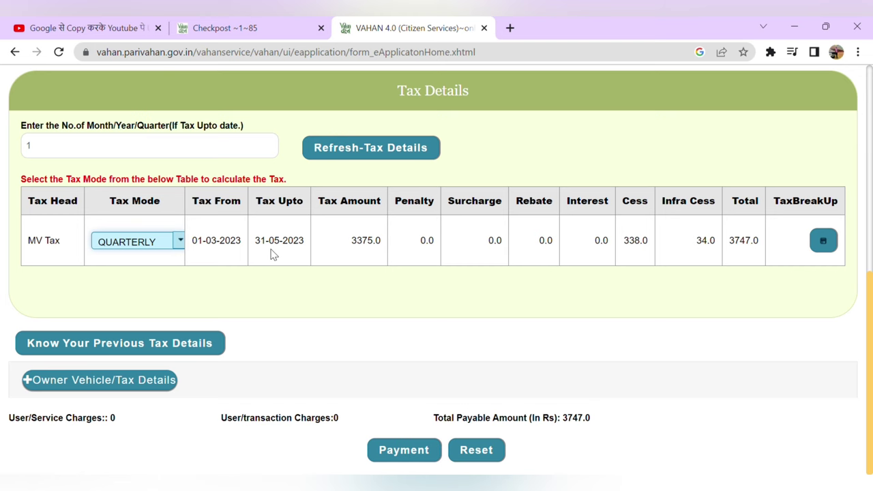
Step: Go to Payment, tick the confirmation checkbox for the Rs 3747 tax, and confirm payment
left_click(401, 453)
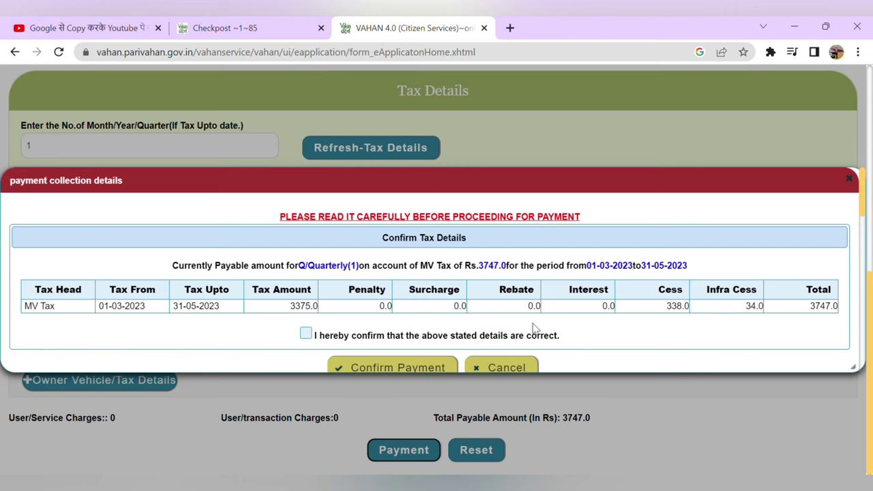
scroll(536, 328, "down", 1)
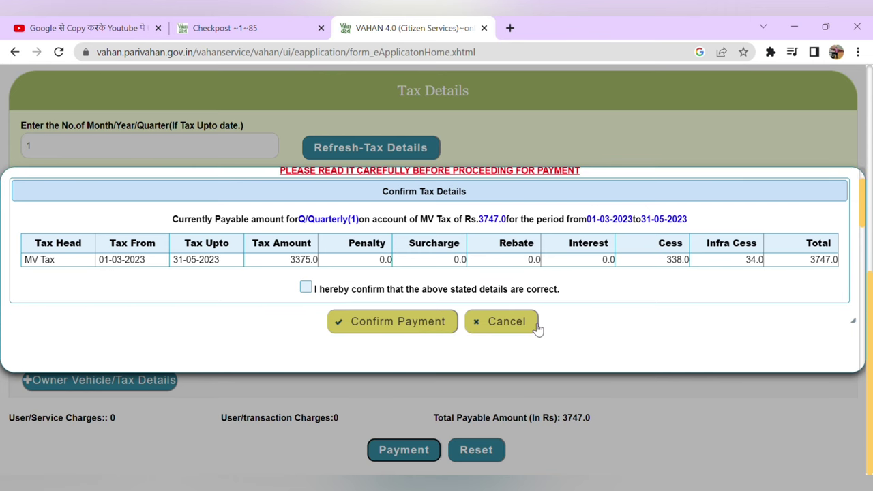
left_click(306, 288)
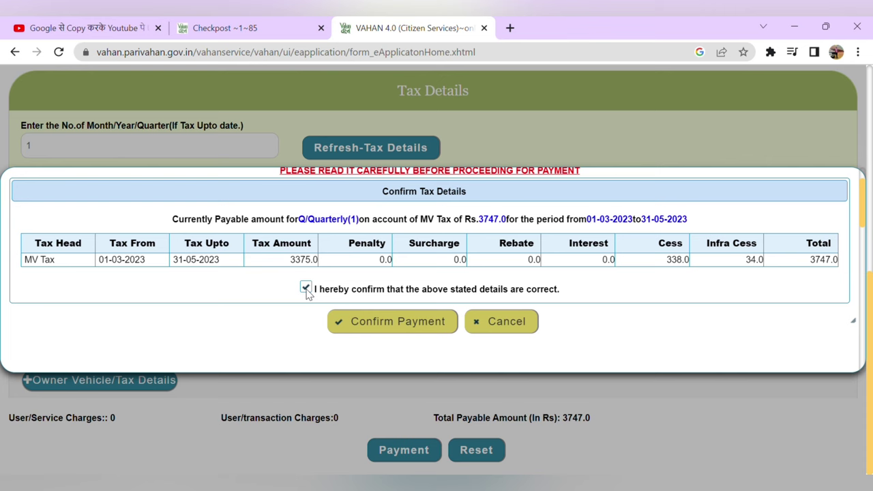
scroll(441, 281, "up", 1)
scroll(441, 280, "down", 1)
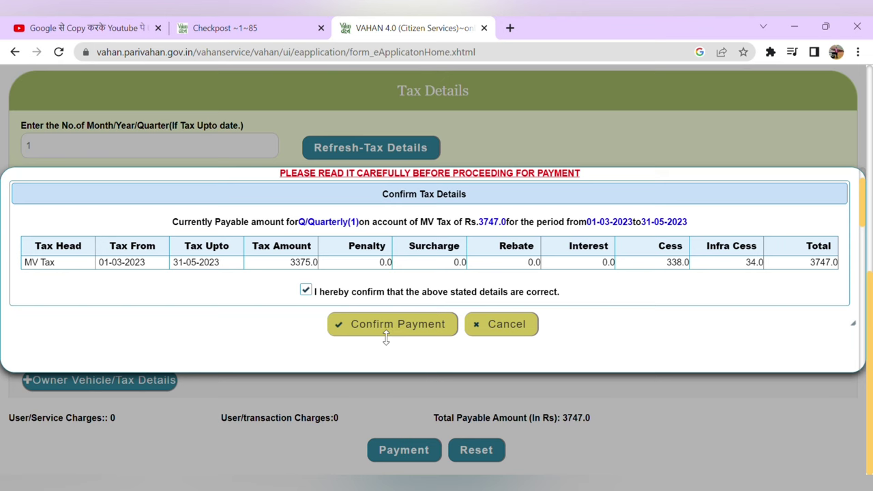
left_click(440, 326)
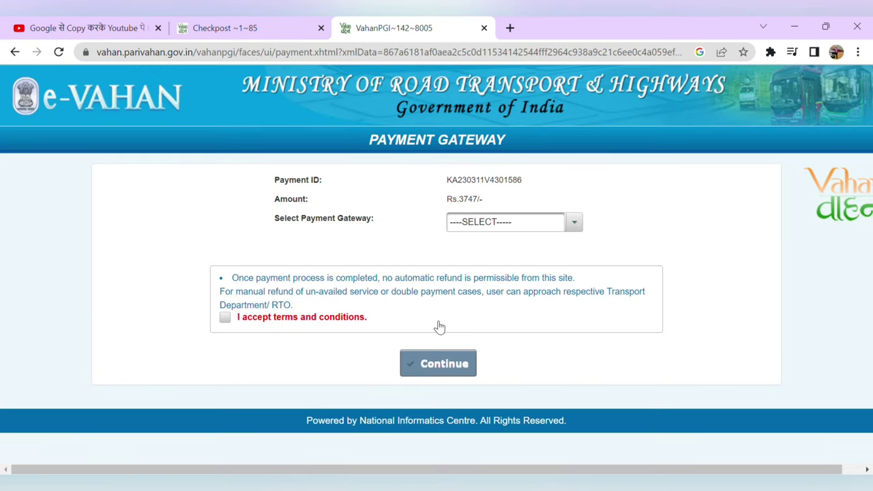
Step: Choose KHAJANE as the payment gateway, accept the terms and conditions, and continue
left_click(511, 224)
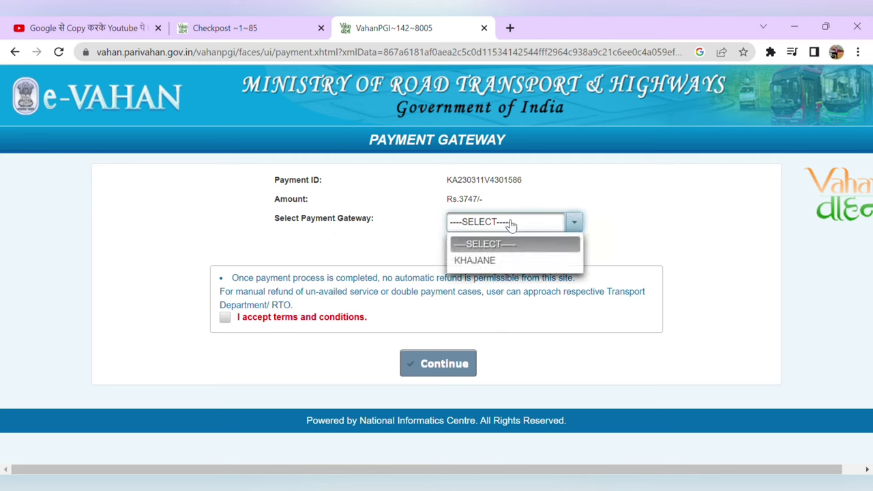
left_click(486, 261)
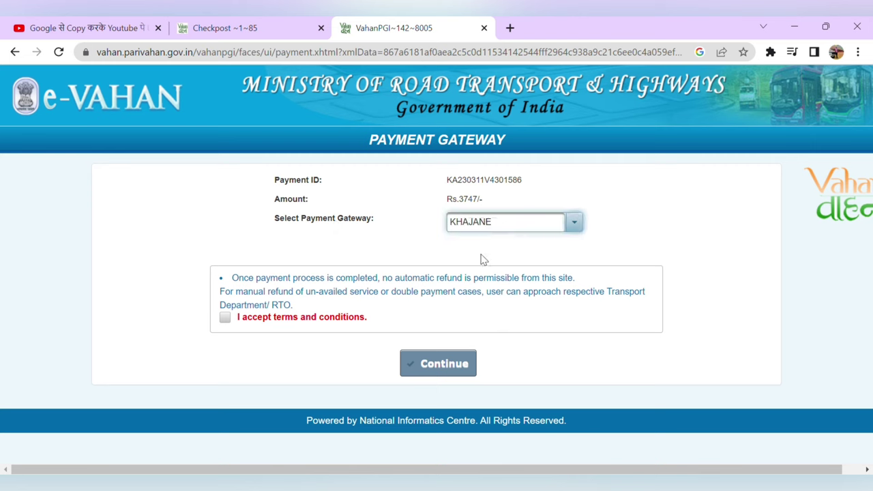
left_click(225, 319)
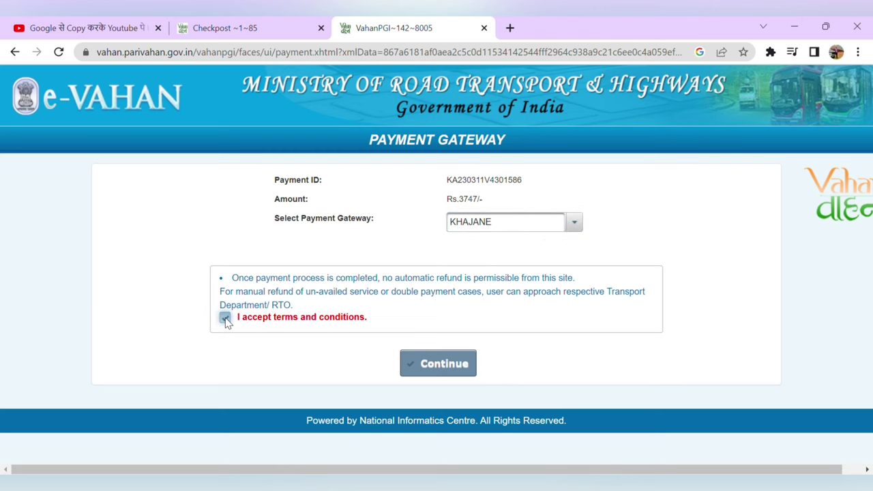
left_click(429, 366)
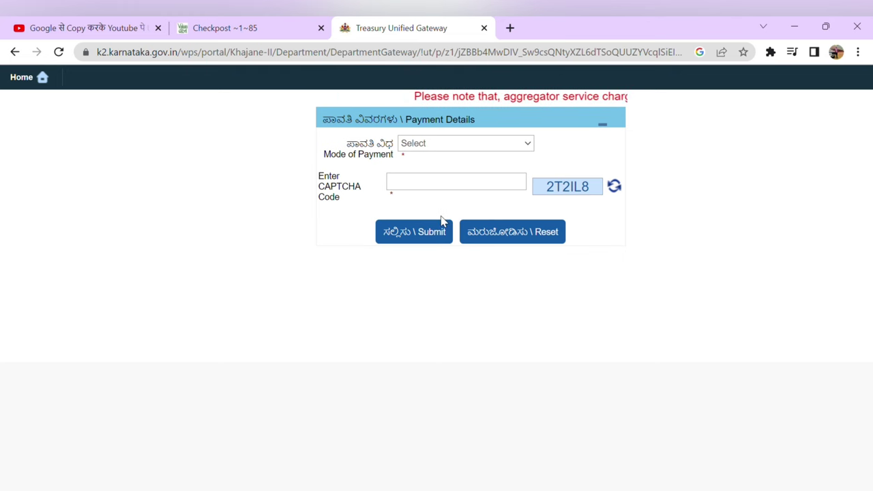
Step: Select Debit/Credit Card via ICICI e-Pay, enter the CAPTCHA, tick both chargeback checkboxes and submit
key("Down")
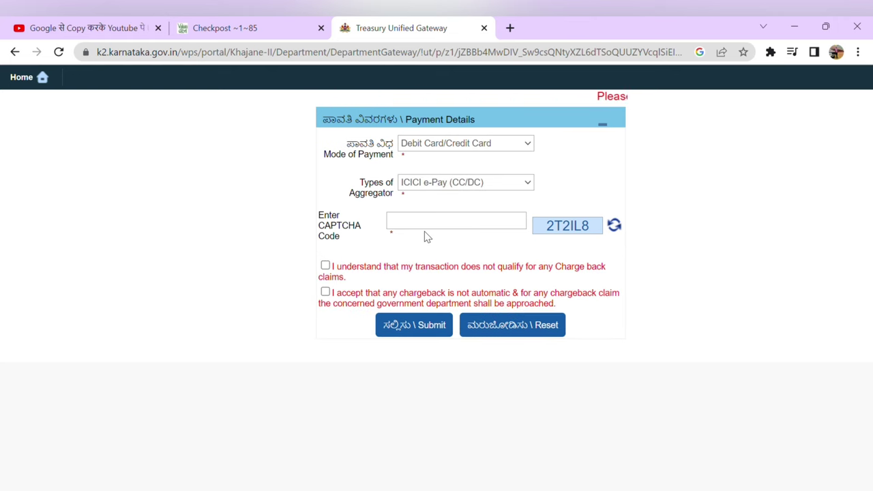
left_click(433, 233)
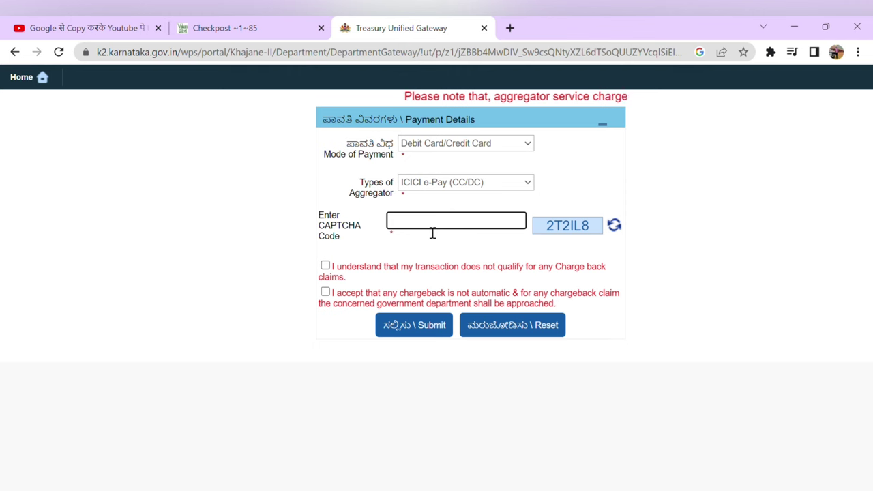
type("2T2IL8")
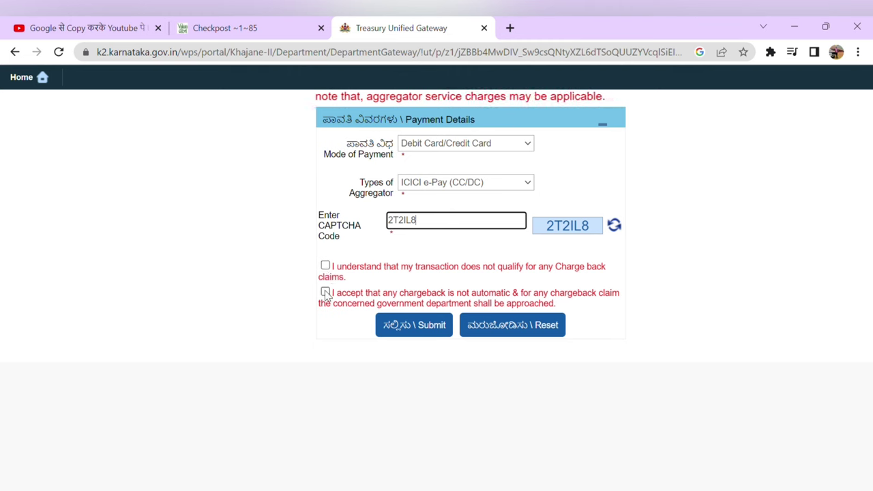
scroll(325, 273, "up", 3)
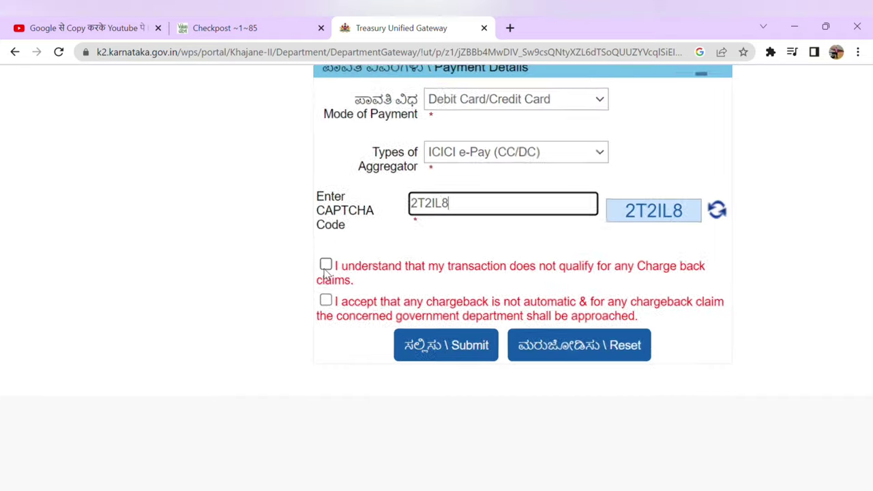
left_click(326, 267)
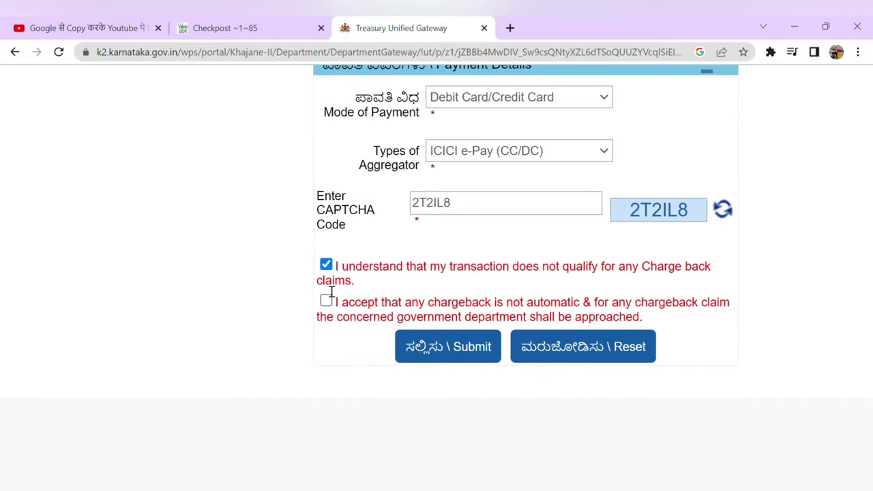
left_click(326, 301)
left_click(452, 347)
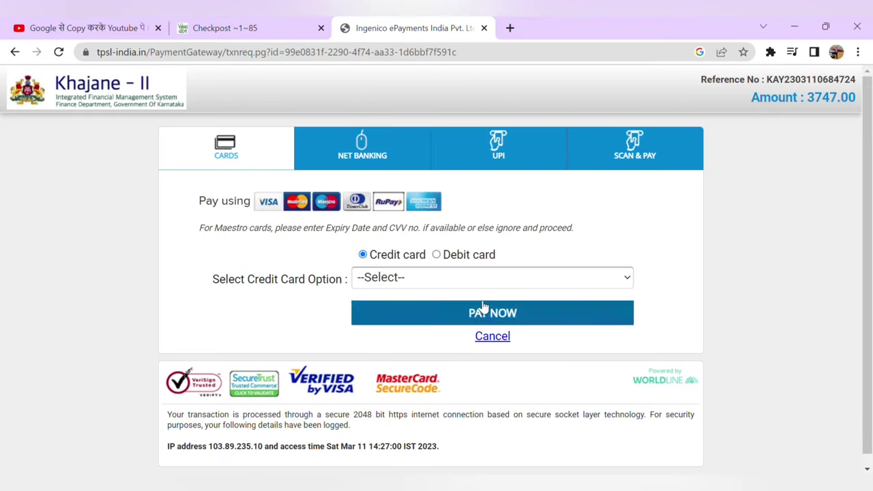
Step: Pay ₹3747.00 by PhonePe UPI after pasting and verifying the UPI address
scroll(597, 229, "down", 1)
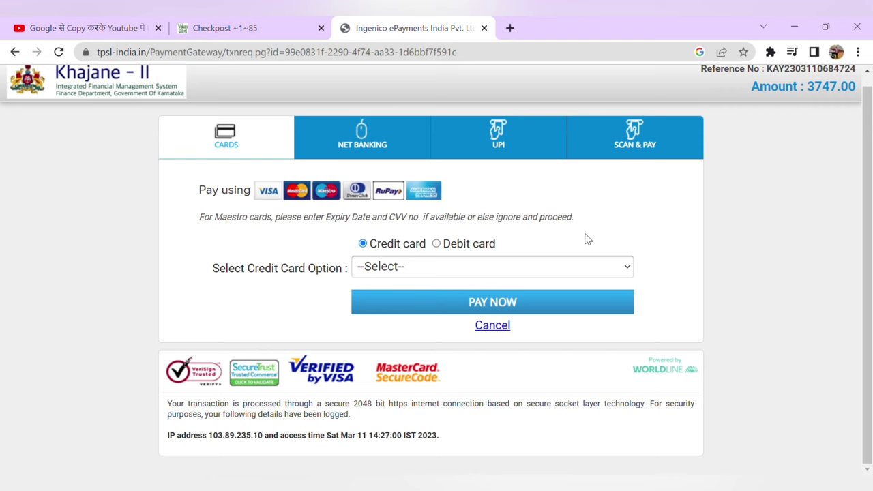
left_click(503, 147)
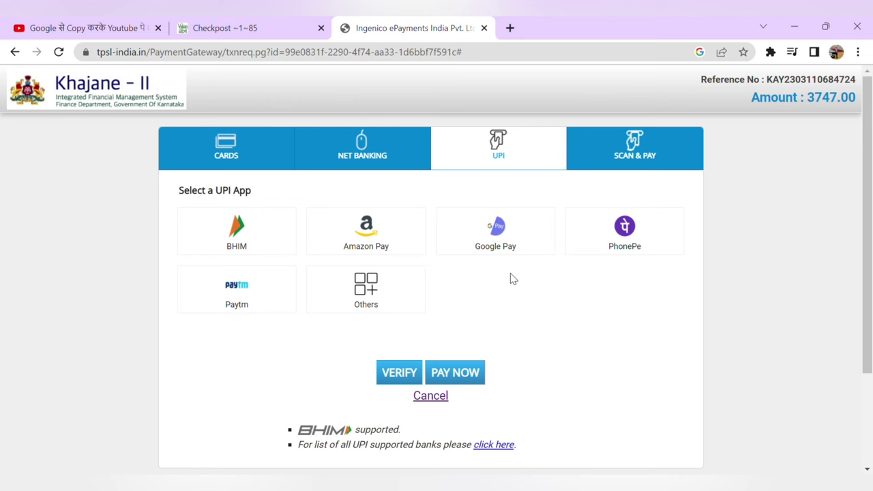
left_click(624, 232)
left_click(479, 342)
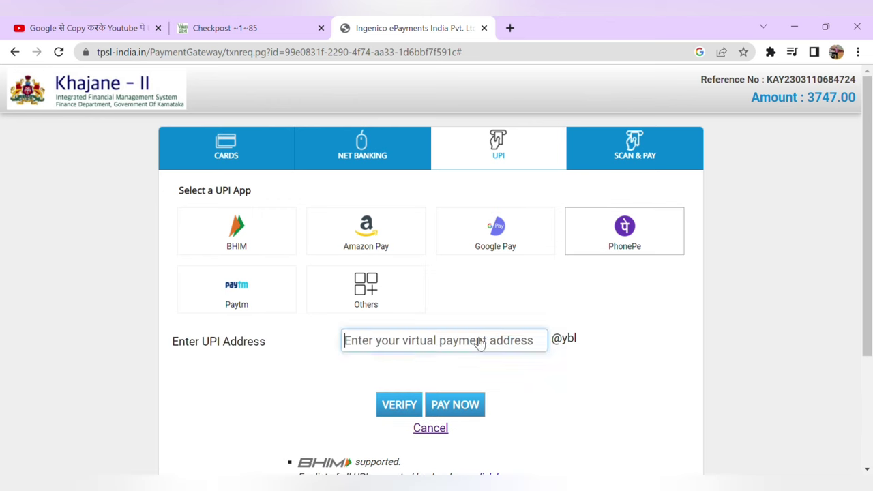
key("ctrl+v")
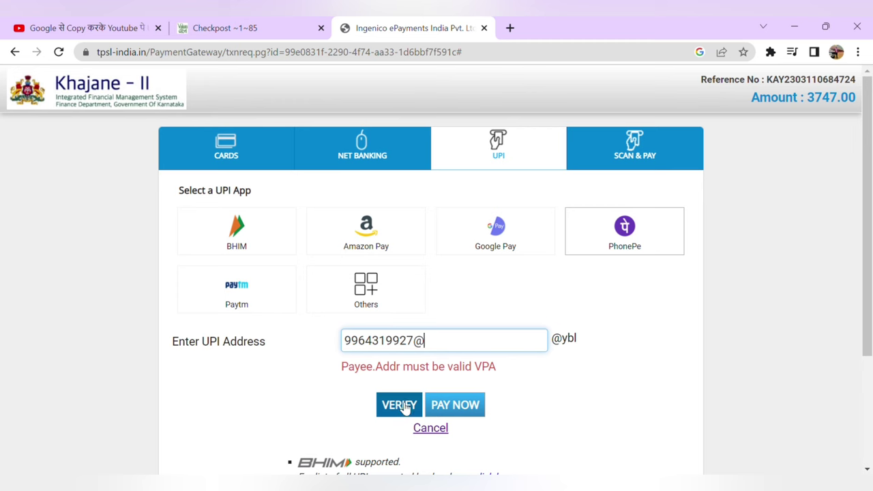
key("BackSpace")
left_click(404, 408)
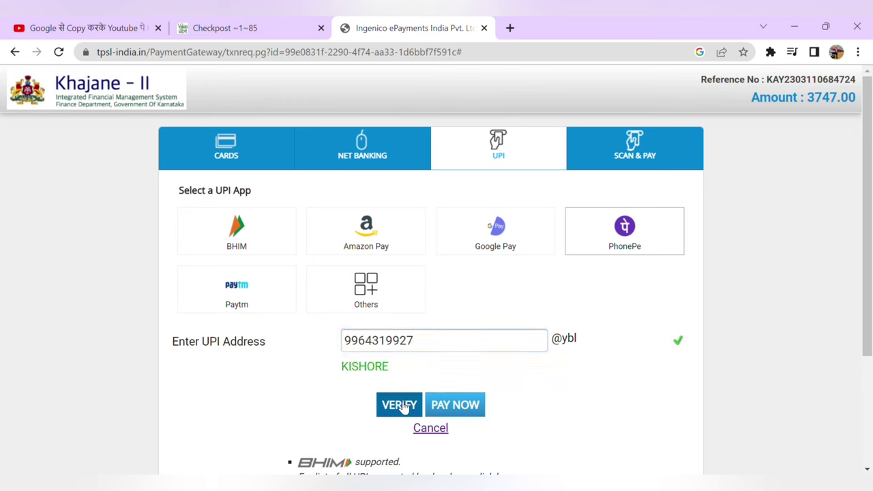
left_click(444, 406)
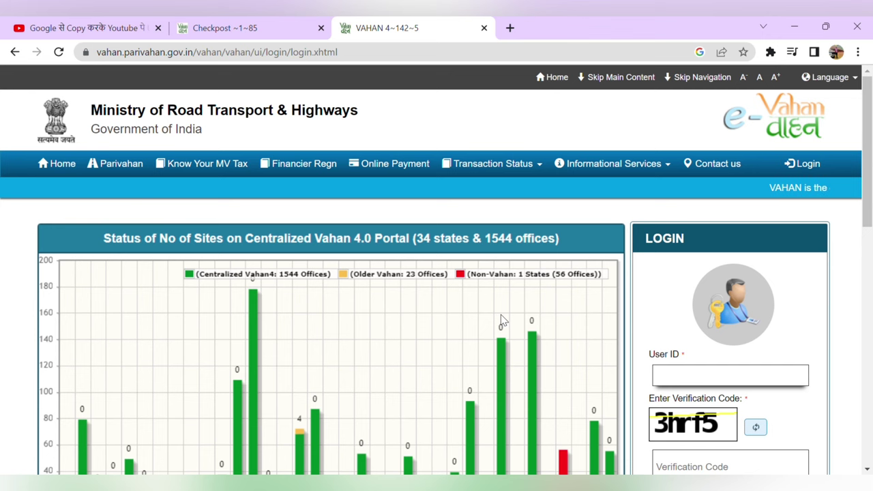
scroll(501, 315, "down", 4)
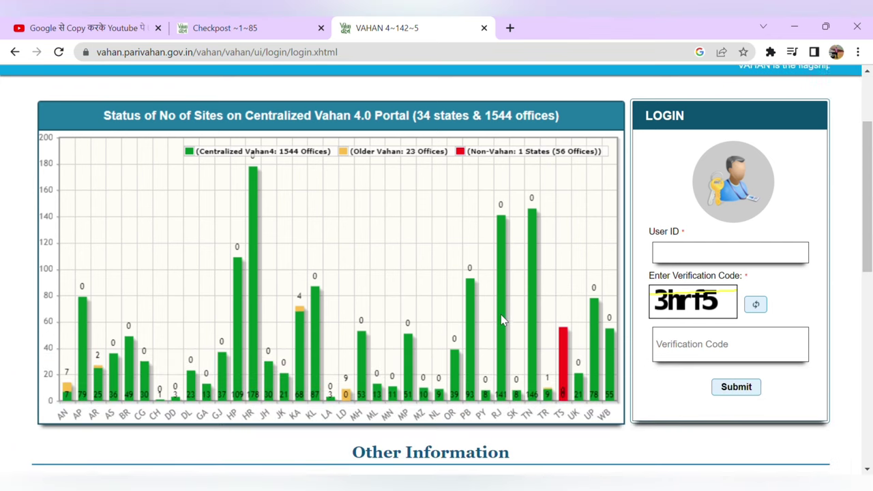
scroll(508, 322, "down", 4)
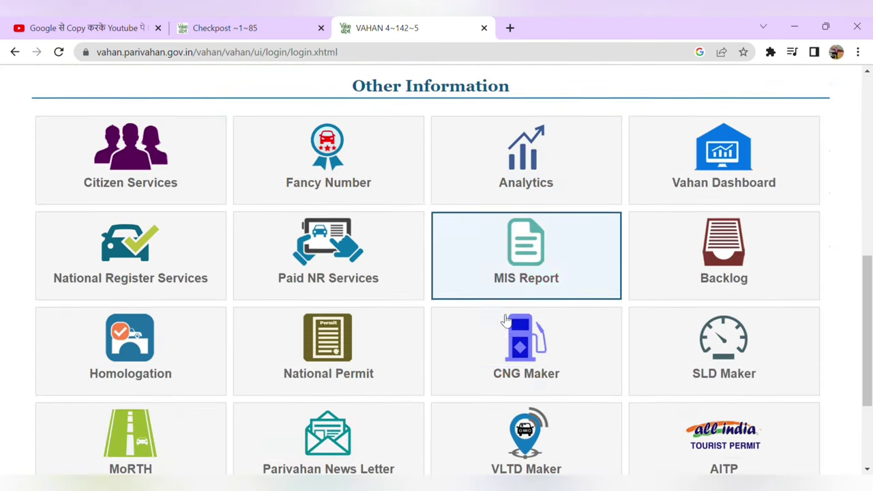
scroll(503, 319, "up", 7)
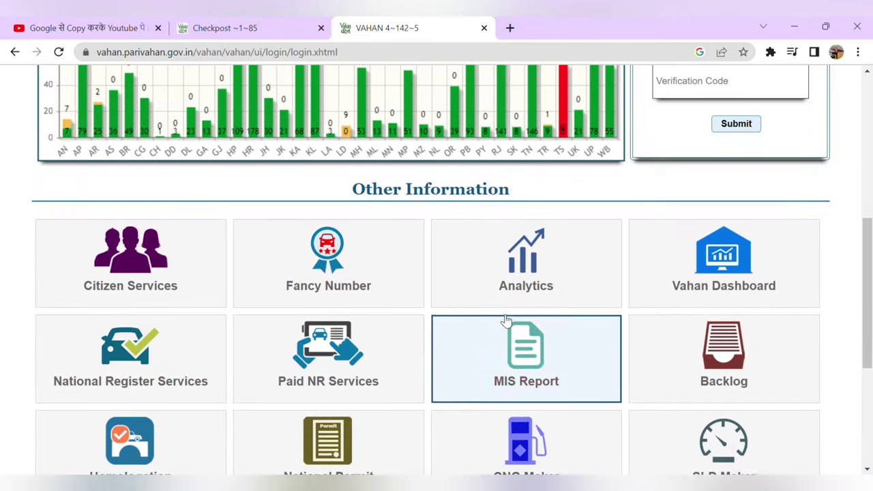
scroll(501, 315, "up", 2)
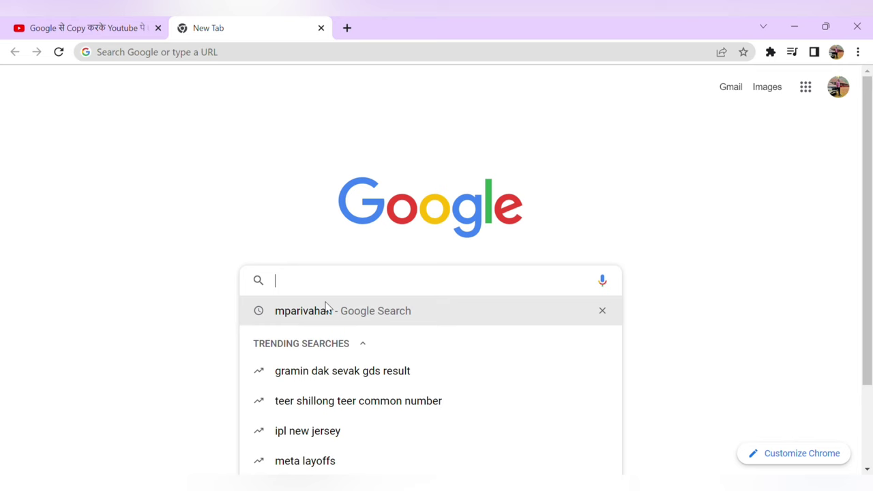
Step: Search for mparivahan and open the mParivahan | Parivahan Sewa result
left_click(322, 308)
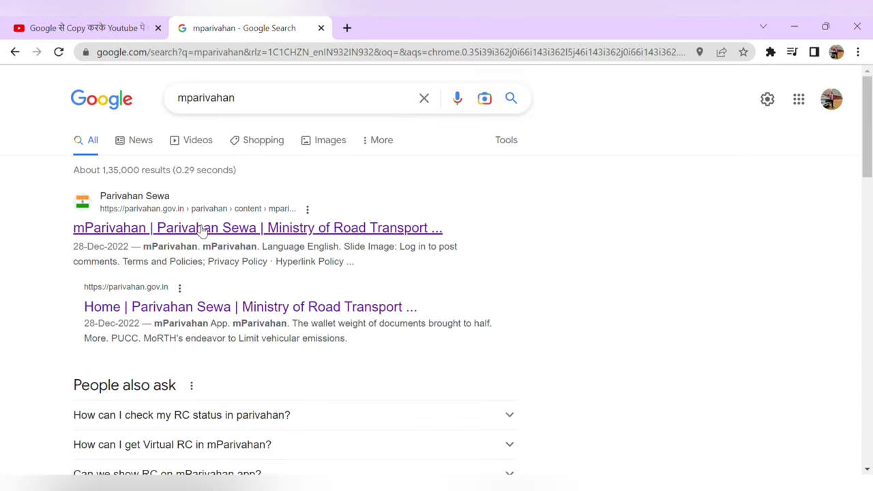
left_click(202, 229)
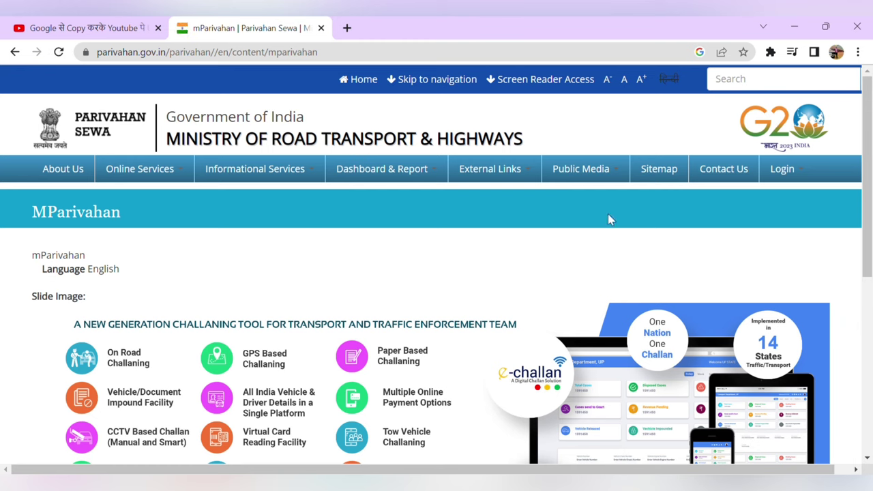
Step: Open Vehicle Related Services under Online Services and choose Karnataka as the state
mouse_move(150, 181)
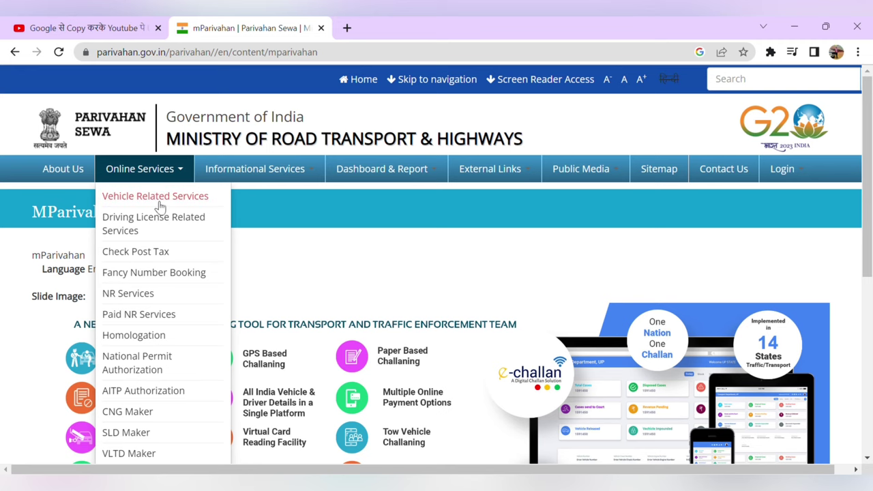
left_click(156, 199)
left_click(365, 276)
left_click(317, 212)
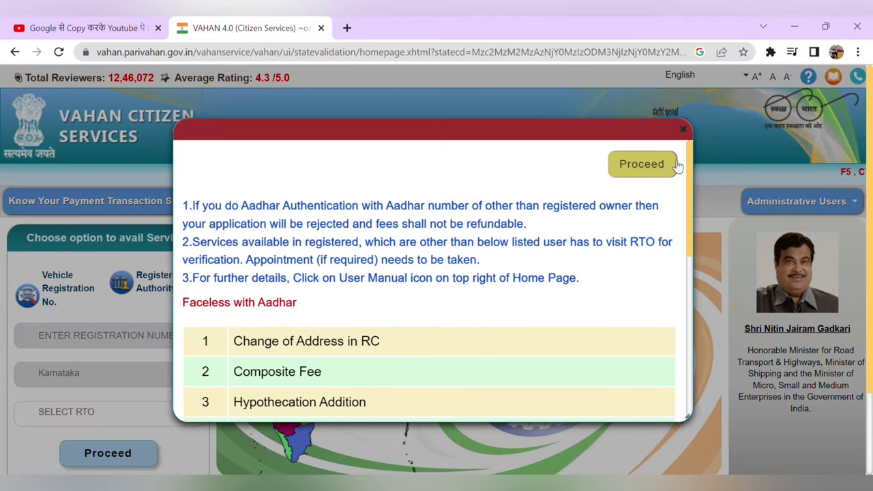
Step: Proceed past the Faceless-with-Aadhar notice and open Pay Your Tax to reach the road-tax form
left_click(657, 170)
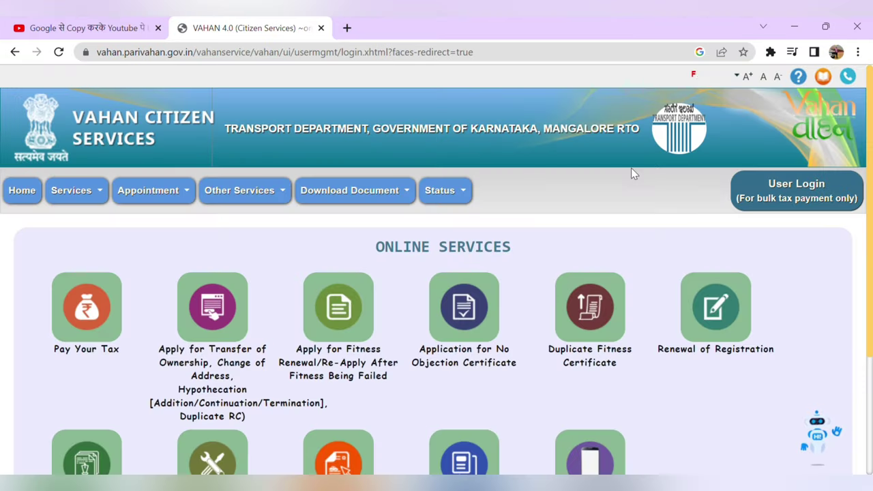
left_click(87, 309)
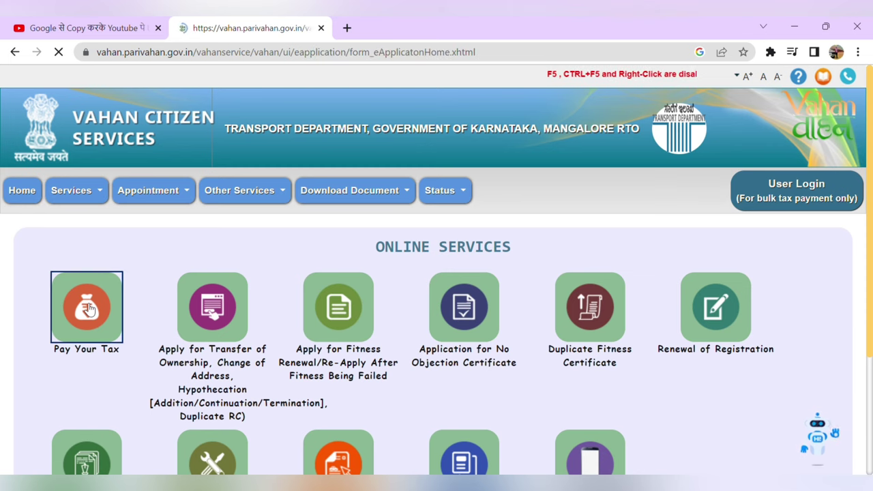
left_click(442, 312)
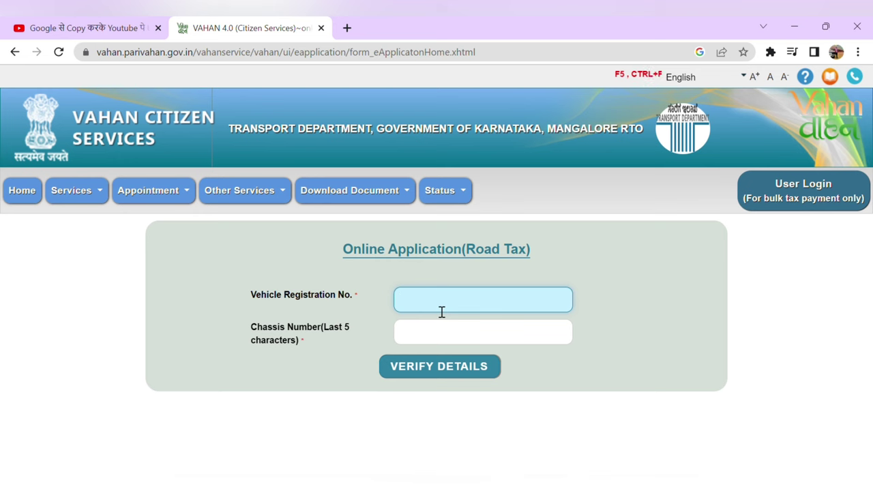
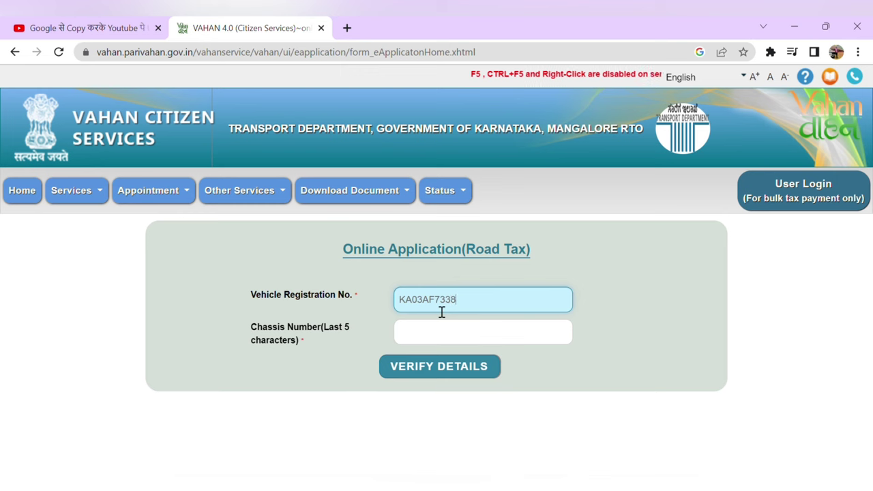
Step: Verify the vehicle with its registration number and last 5 chassis characters, then open the pending MV Tax re-verify link
left_click(440, 344)
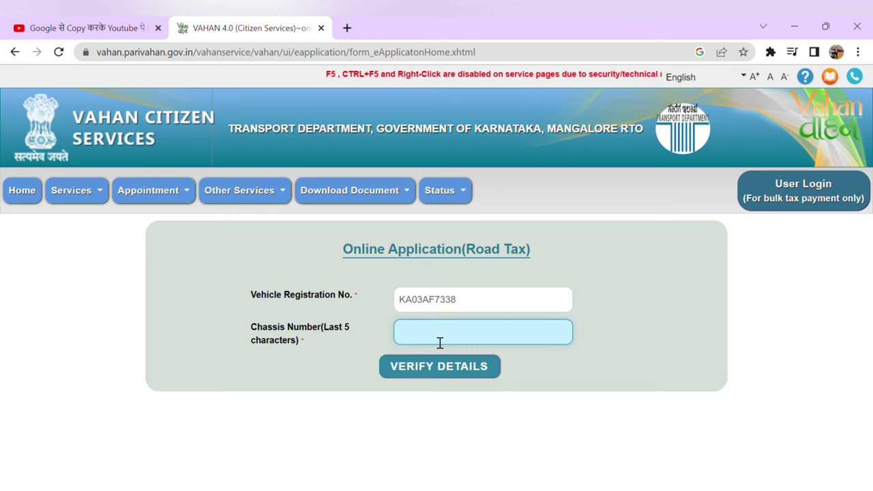
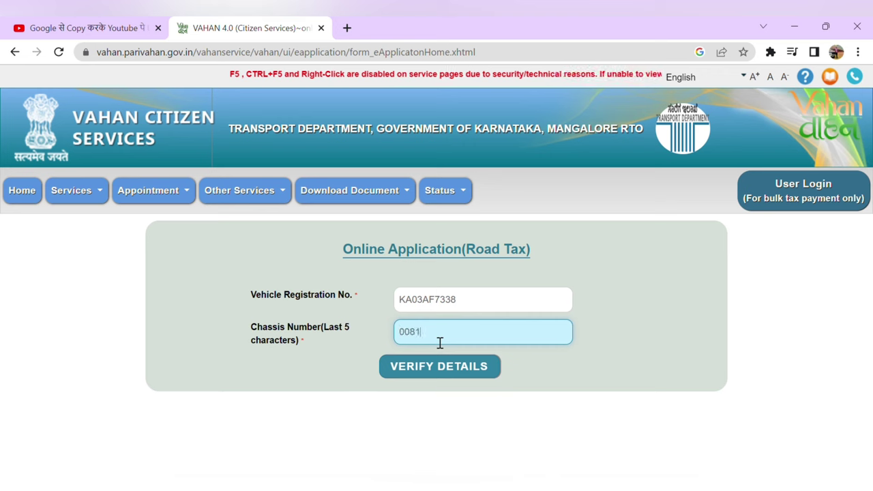
left_click(444, 378)
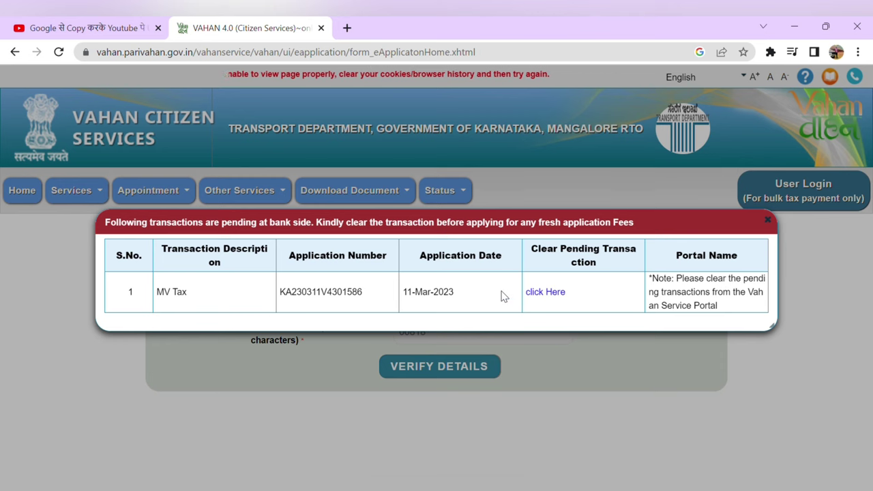
left_click(555, 293)
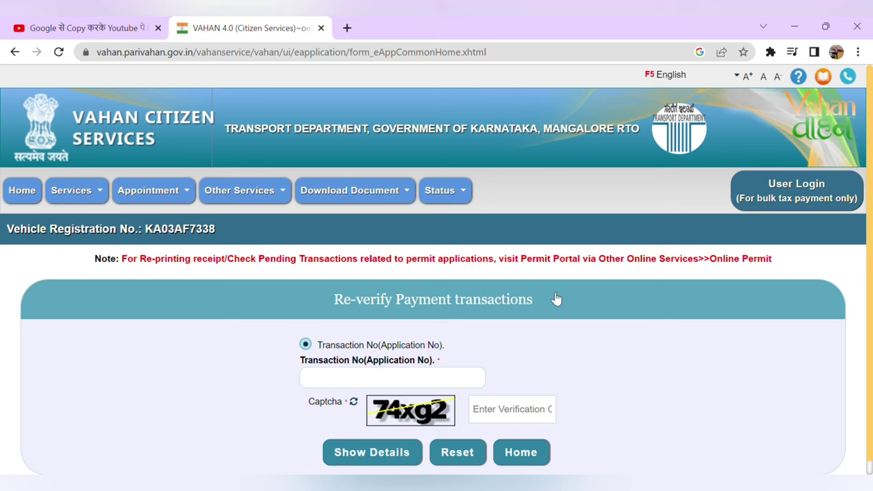
Step: Enter the transaction number and the CAPTCHA code, then submit the Re-verify Payment form
left_click(412, 388)
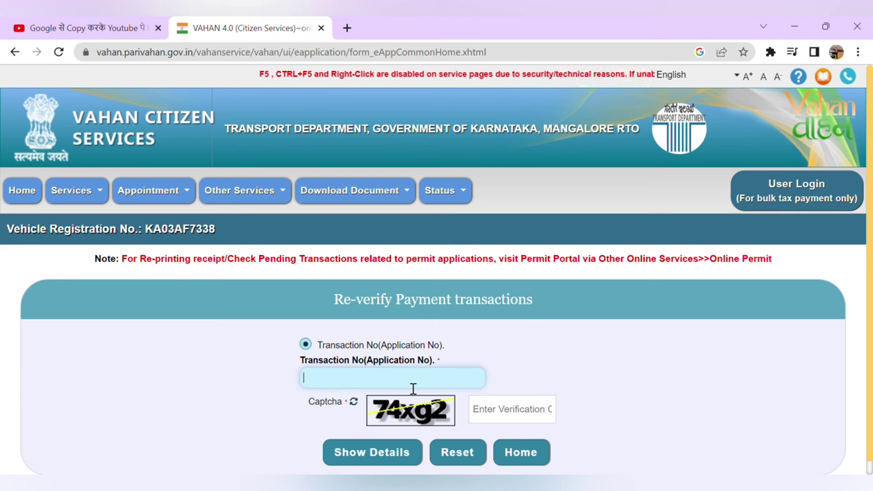
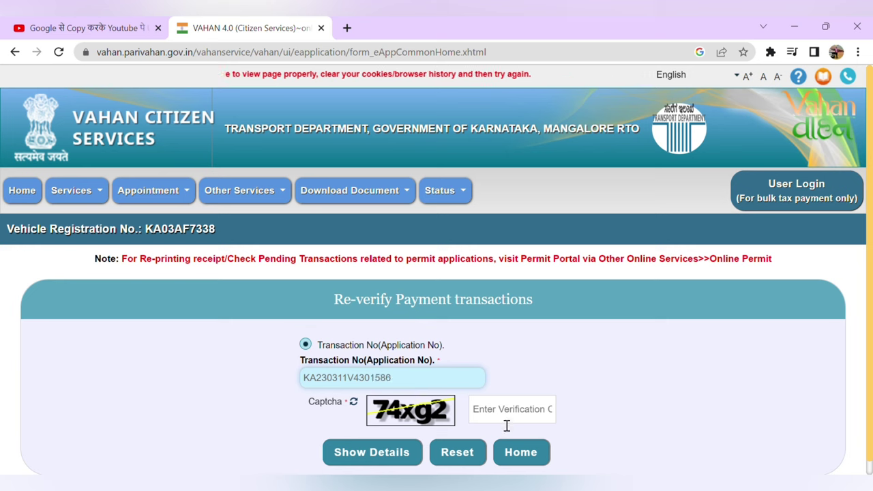
left_click(511, 419)
type("7")
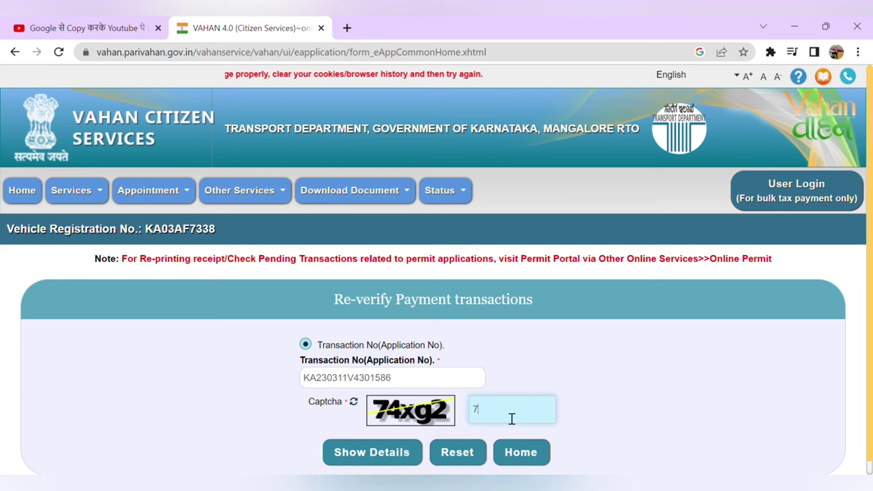
type("4X")
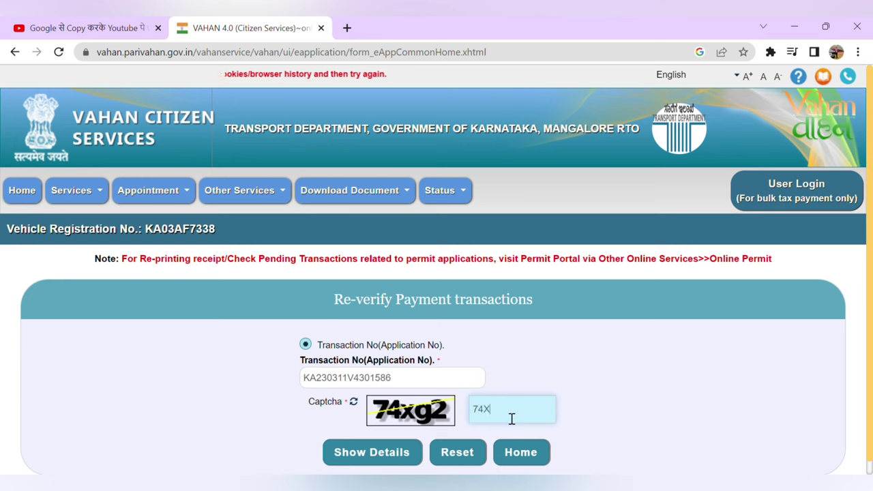
type("g2")
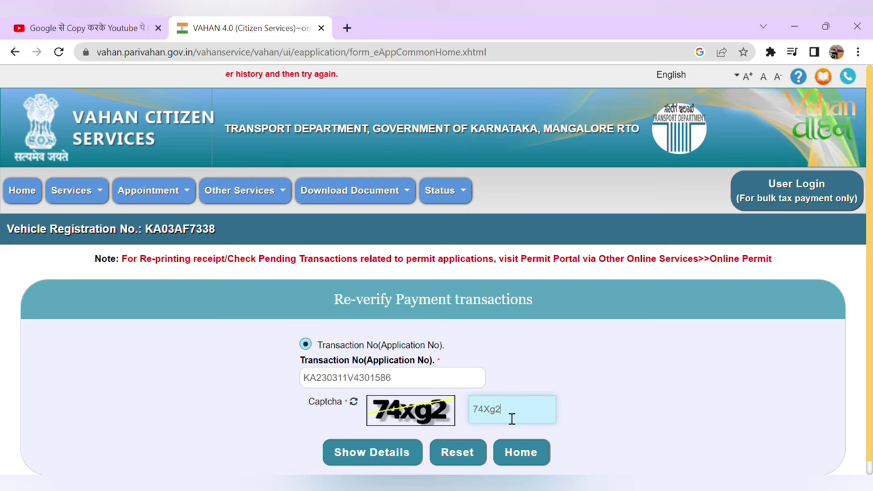
scroll(512, 419, "down", 1)
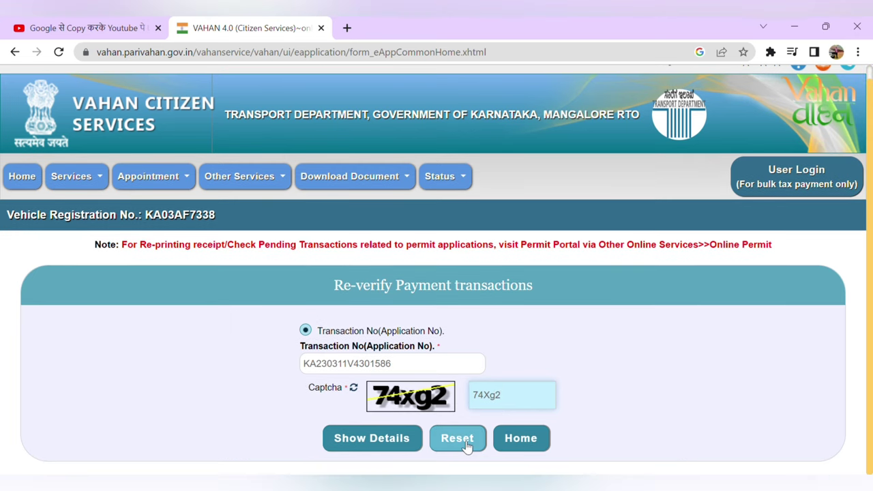
left_click(389, 444)
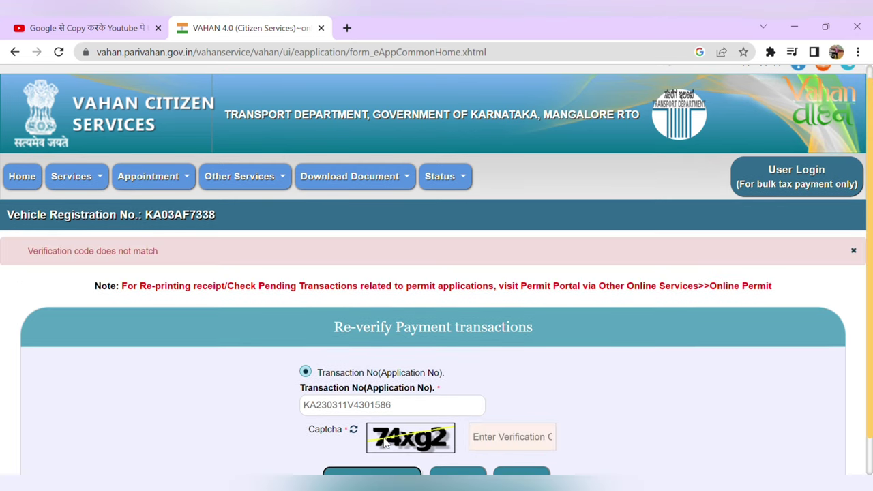
Step: Re-enter the CAPTCHA code after the mismatch error and request Show Details
left_click(517, 398)
type("74xg2")
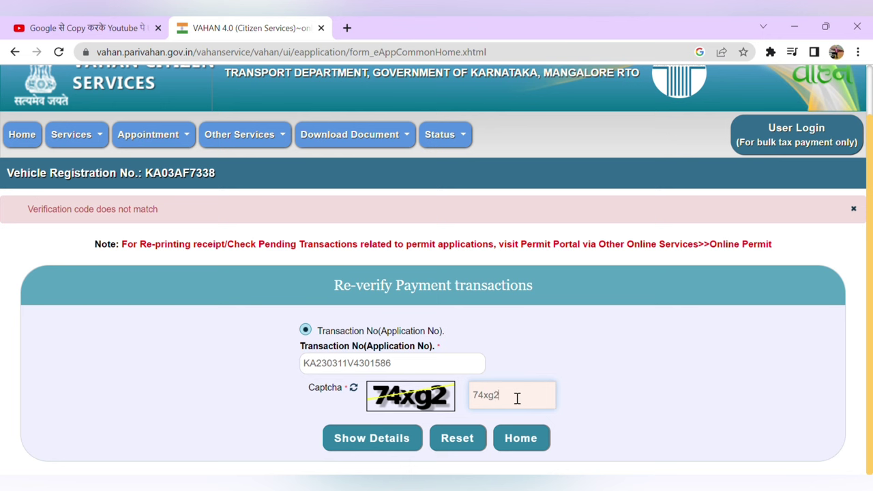
left_click(396, 441)
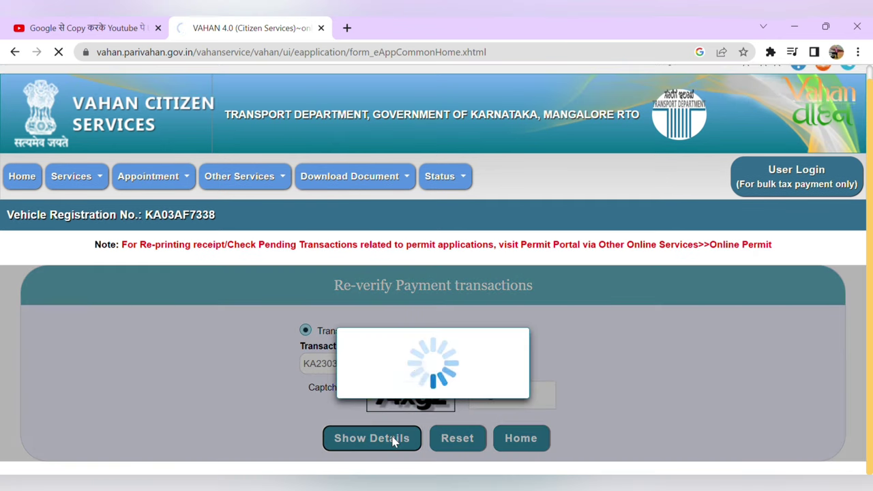
Step: Re-verify the Rs 3747 MV Tax row with Check To Bank and confirm the payment
scroll(604, 367, "down", 1)
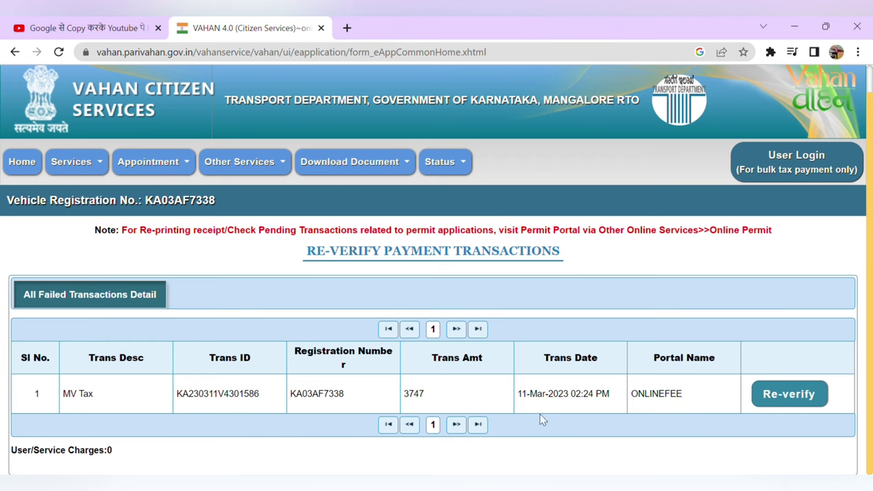
left_click(802, 398)
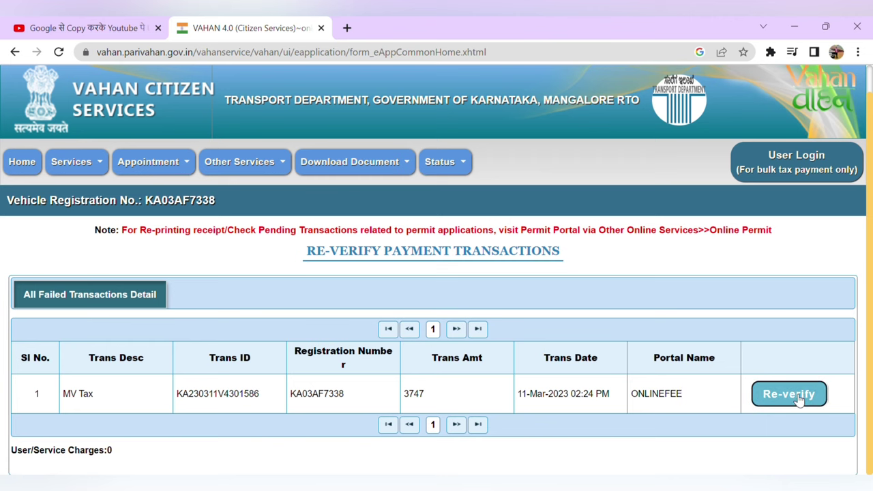
scroll(686, 386, "down", 1)
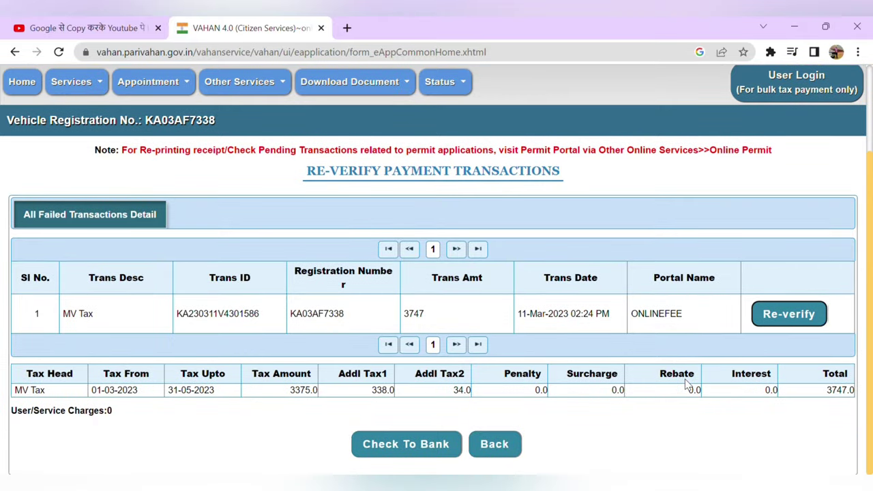
left_click(428, 450)
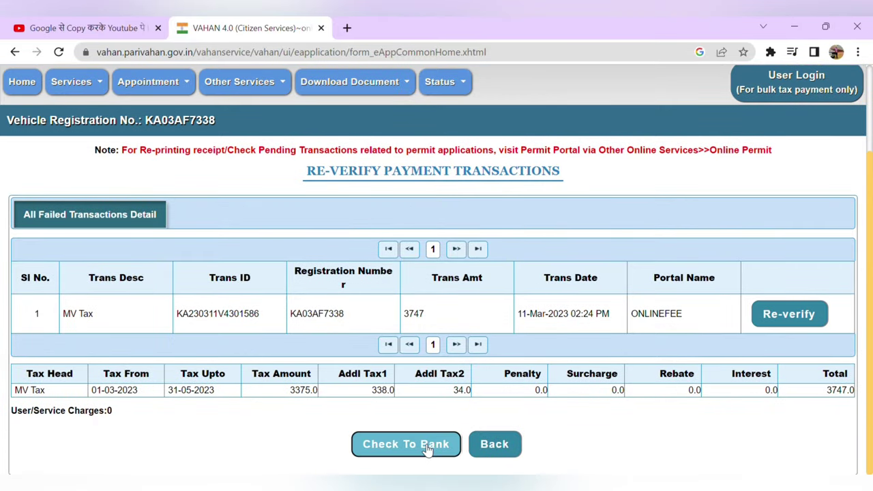
left_click(428, 326)
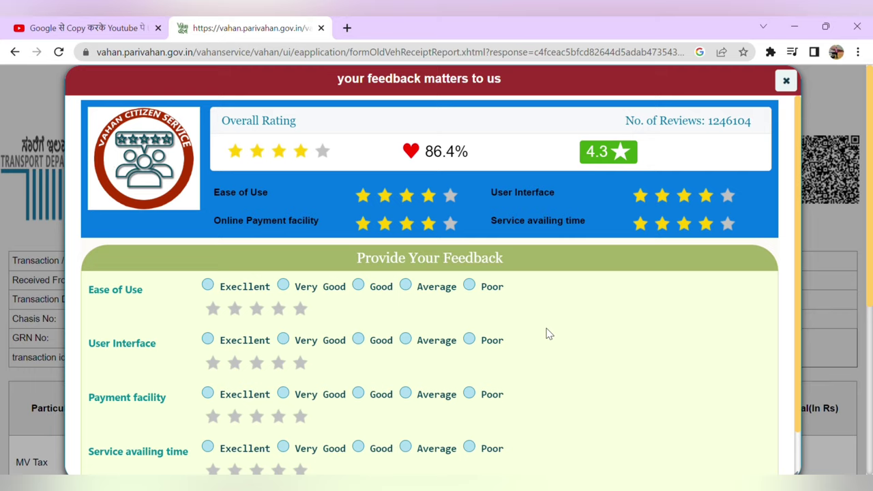
Step: Dismiss the feedback popup and its missing-rating error to reveal the Rs 3747 receipt
scroll(550, 334, "down", 1)
left_click(429, 458)
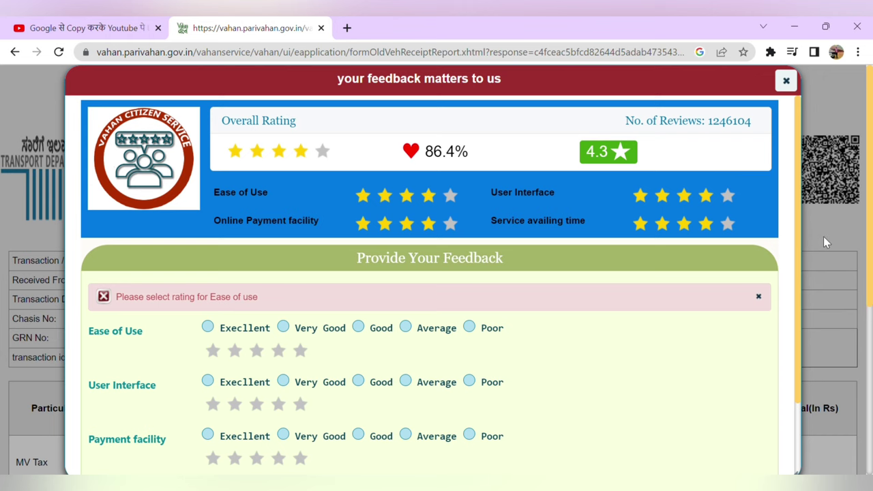
scroll(660, 226, "down", 3)
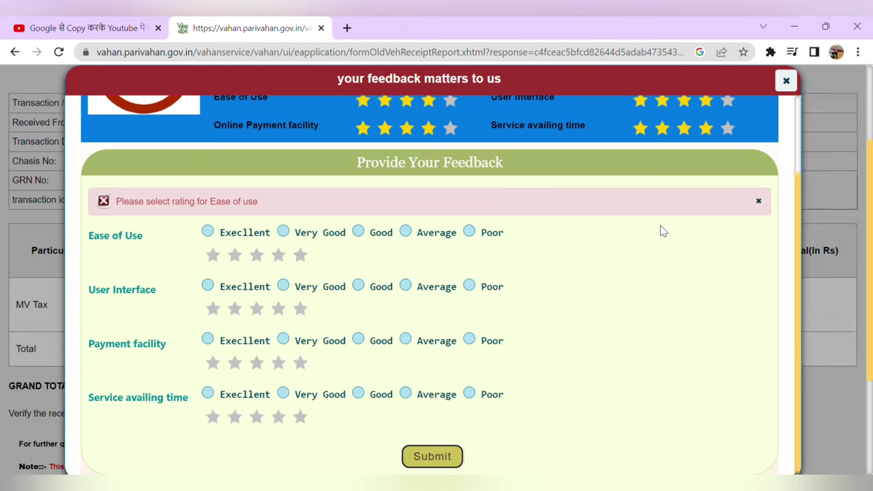
left_click(758, 202)
scroll(757, 201, "up", 3)
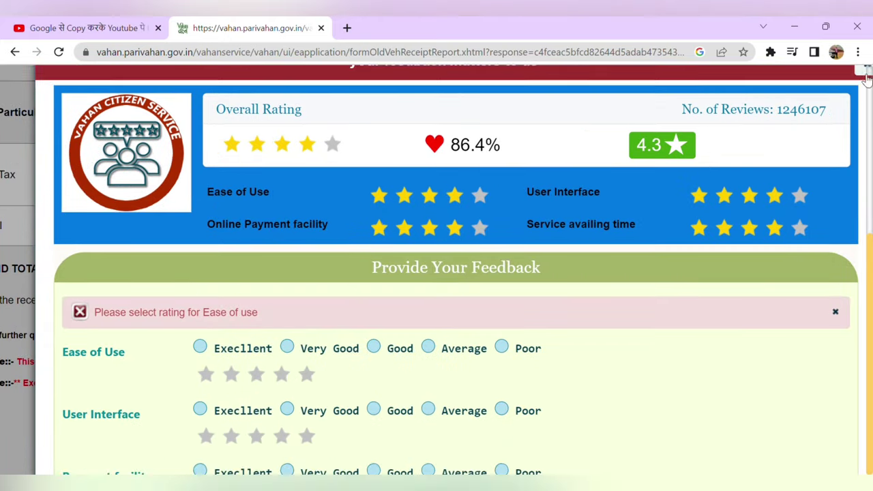
left_click(867, 72)
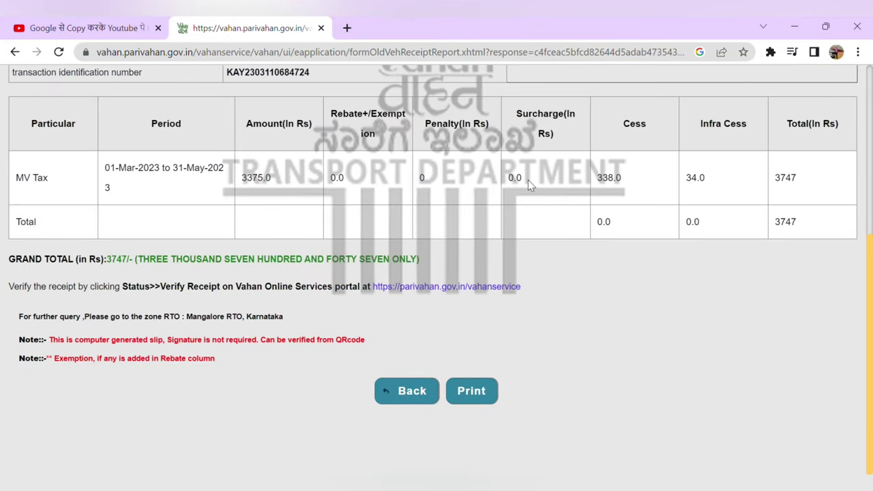
scroll(433, 233, "up", 3)
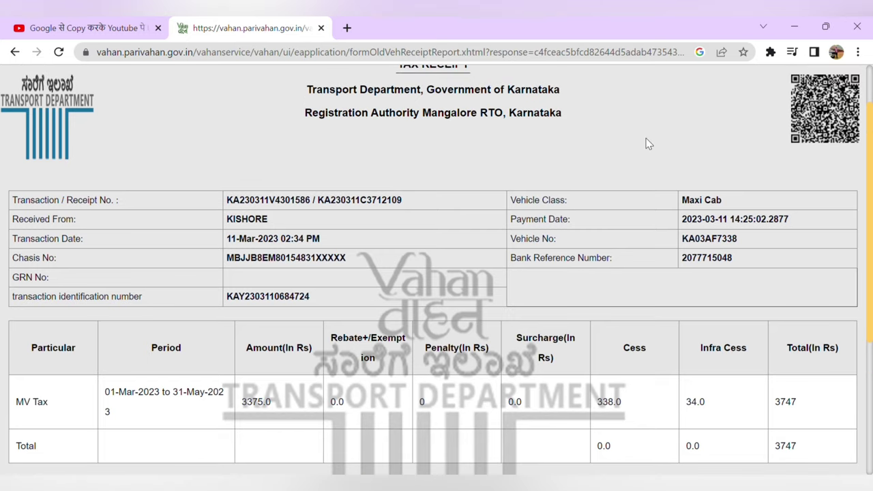
scroll(532, 264, "down", 3)
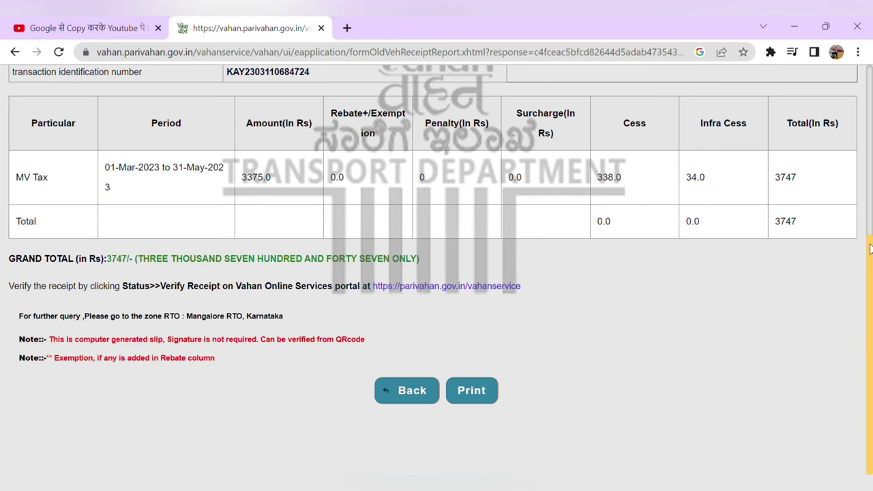
left_click_drag(870, 250, 872, 78)
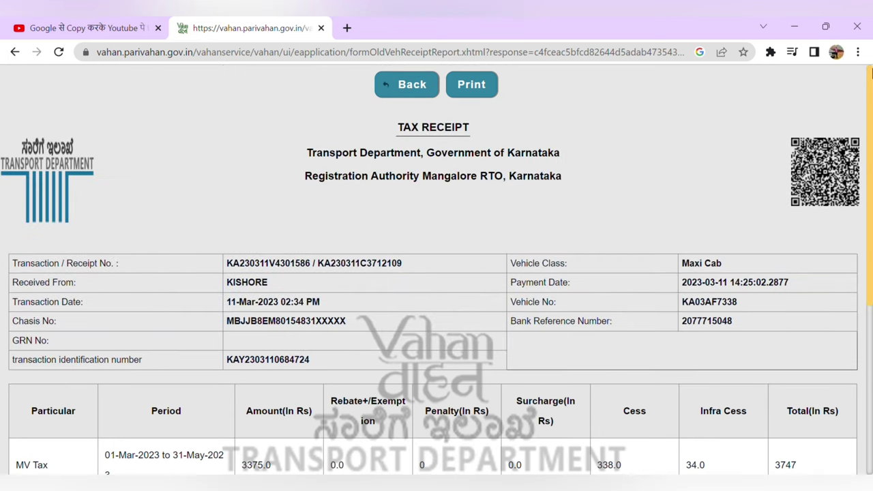
scroll(872, 61, "down", 5)
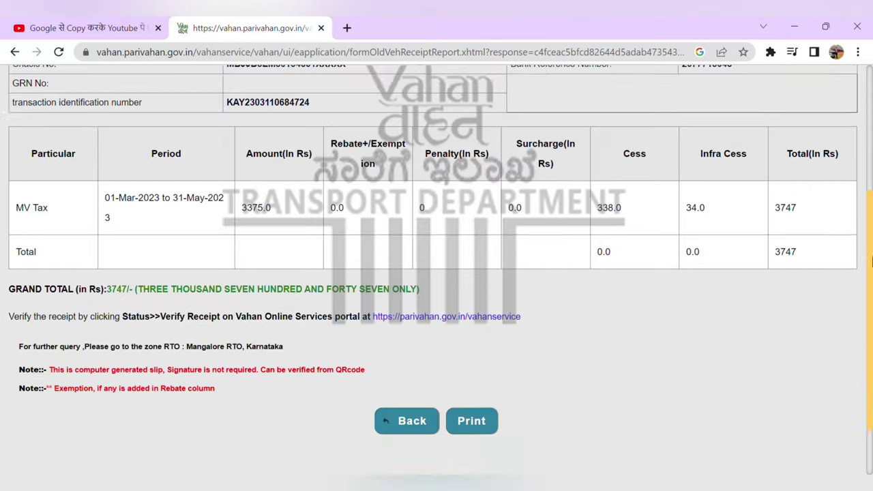
Step: Print the tax receipt to Save as PDF in Portrait and save it
left_click(487, 391)
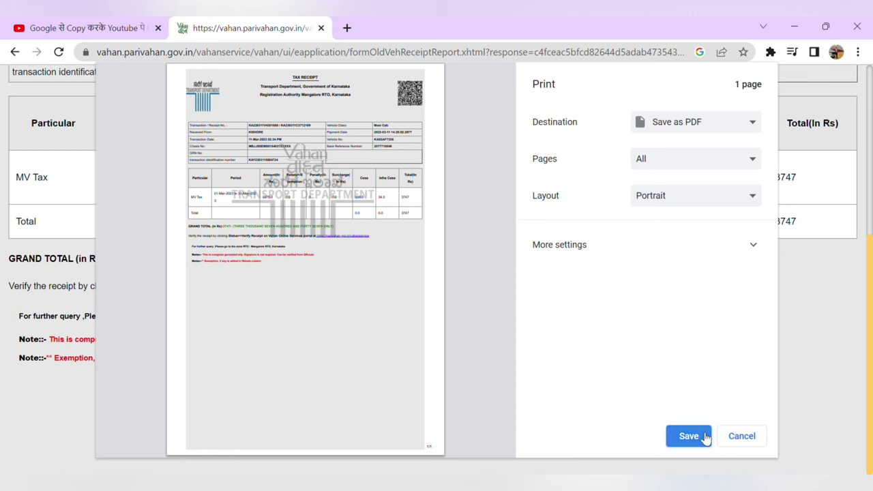
left_click(689, 436)
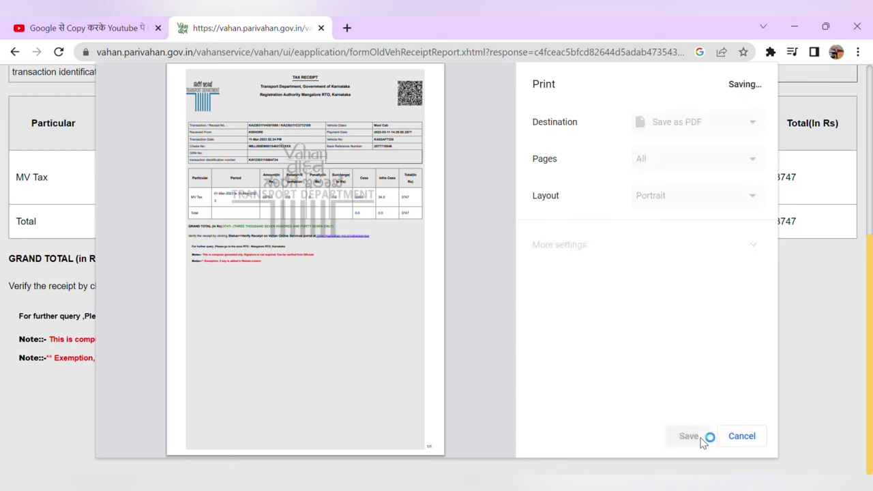